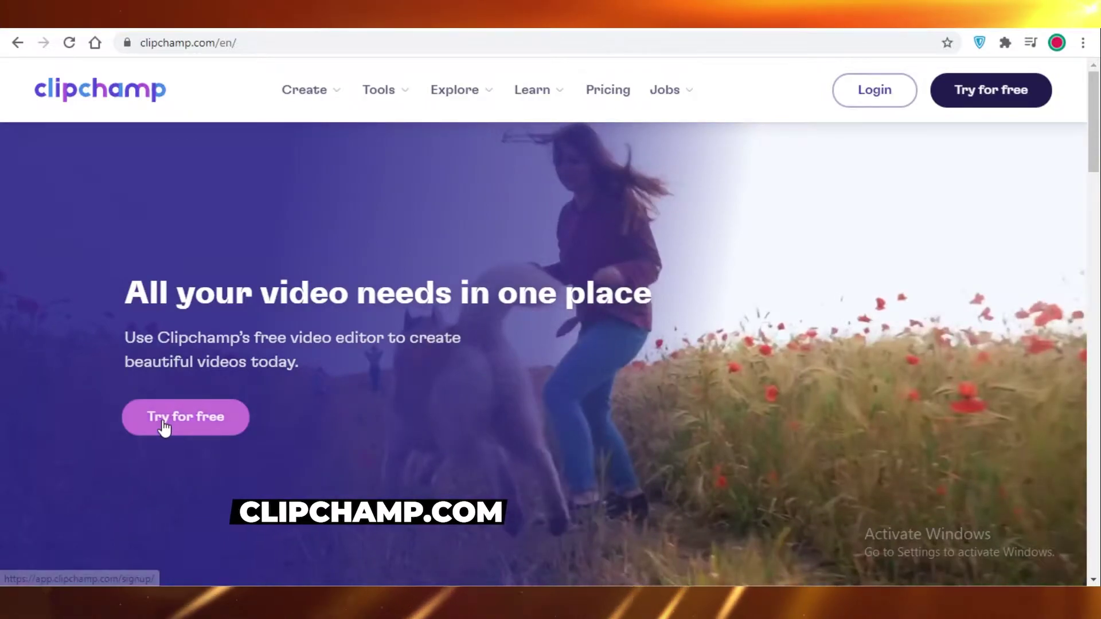
# Go to the Clipchamp sign-up page using the home page's 'Try for free' button
pyautogui.click(162, 421)
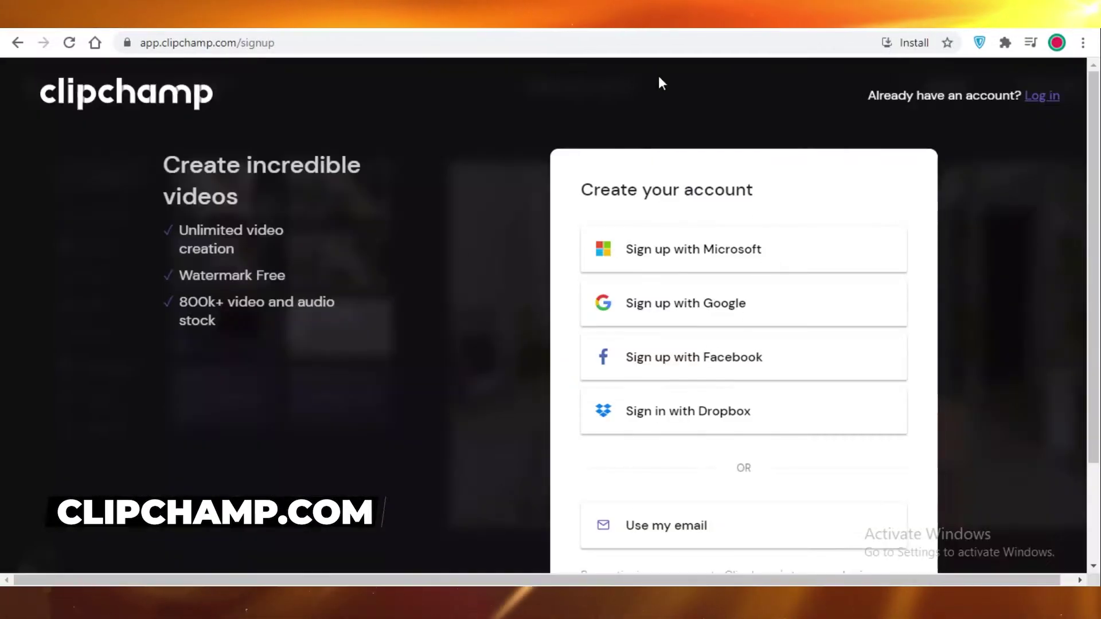
# Scroll down and back up through the sign-up options page
pyautogui.scroll(-3, 690, 341)
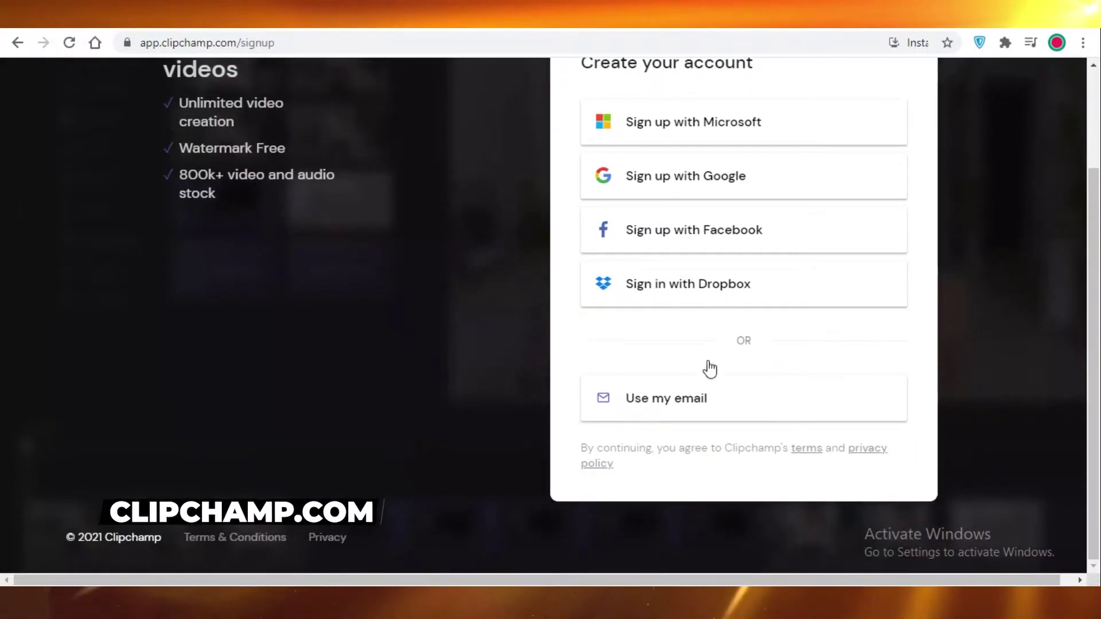
pyautogui.scroll(2, 594, 430)
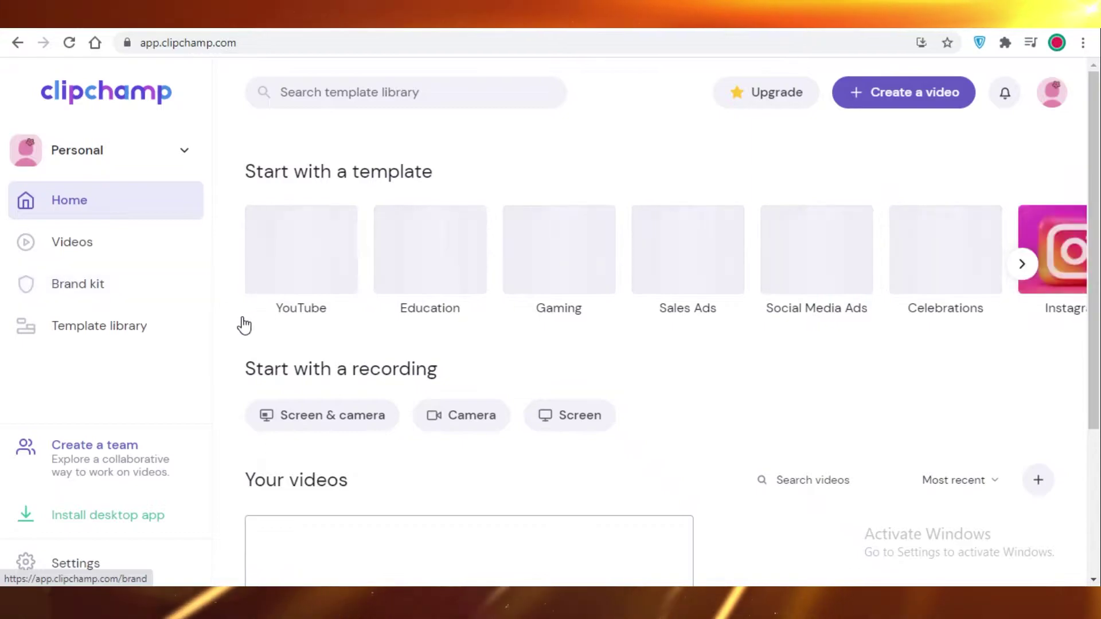
pyautogui.scroll(-3, 889, 327)
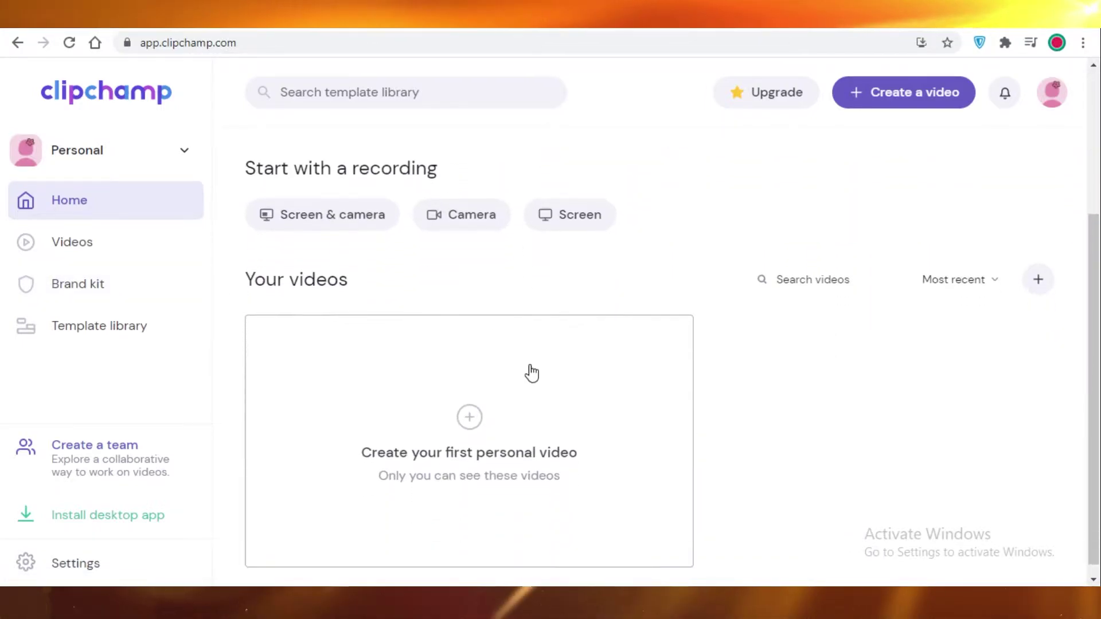
pyautogui.scroll(3, 530, 373)
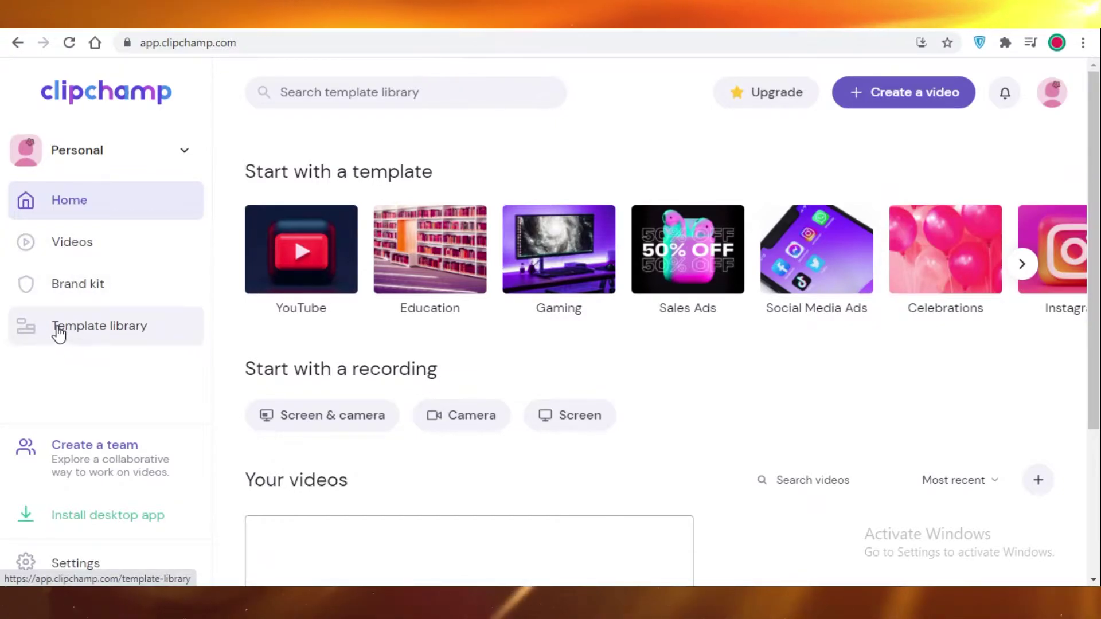
pyautogui.scroll(-2, 499, 297)
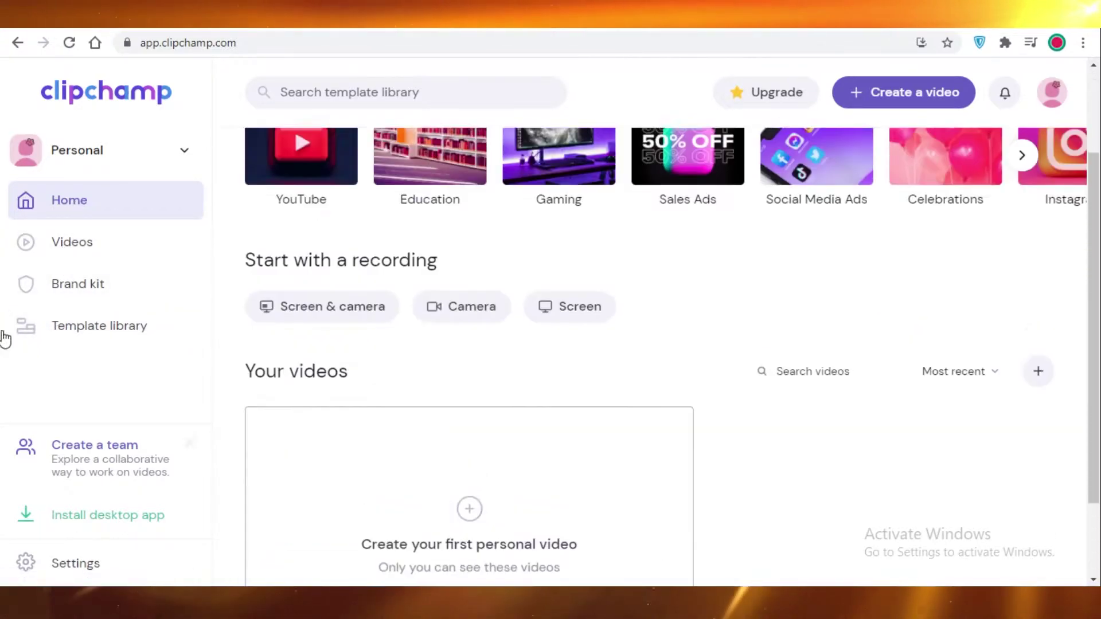
# Open the Template library and scroll from YouTube down past Takeaway Restaurants and Sales Ads
pyautogui.scroll(1, 5, 332)
pyautogui.click(75, 332)
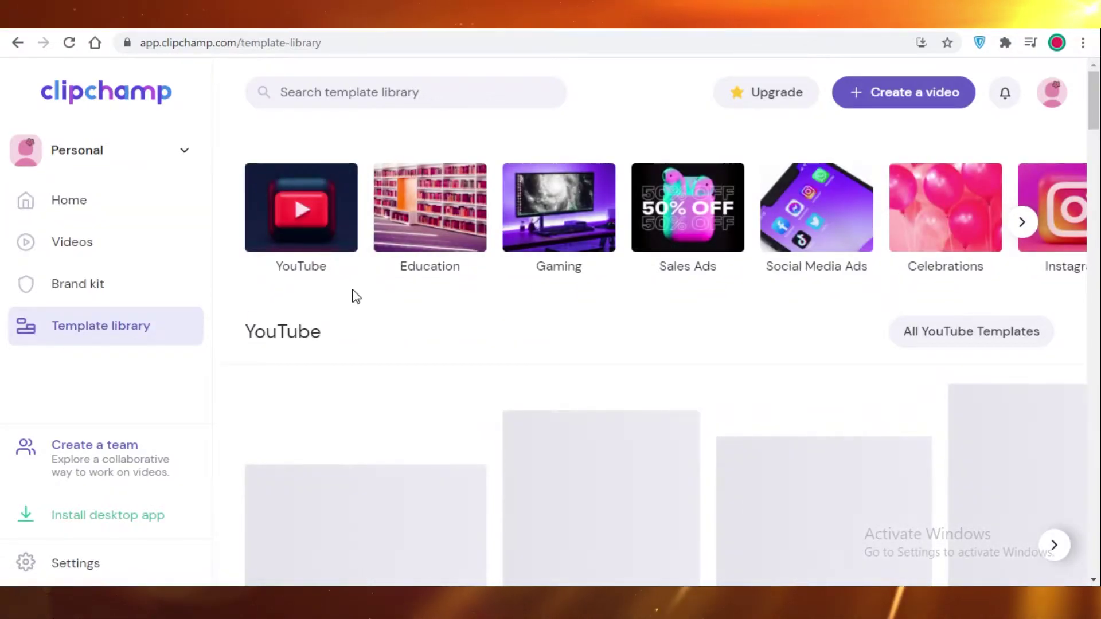
pyautogui.scroll(-3, 430, 290)
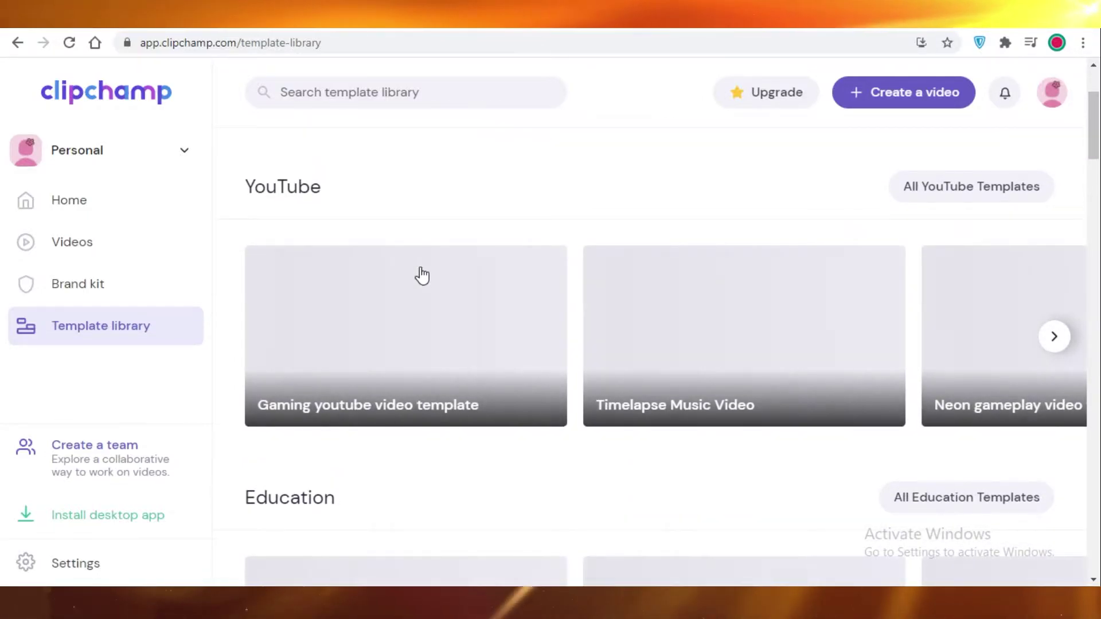
pyautogui.scroll(-8, 304, 287)
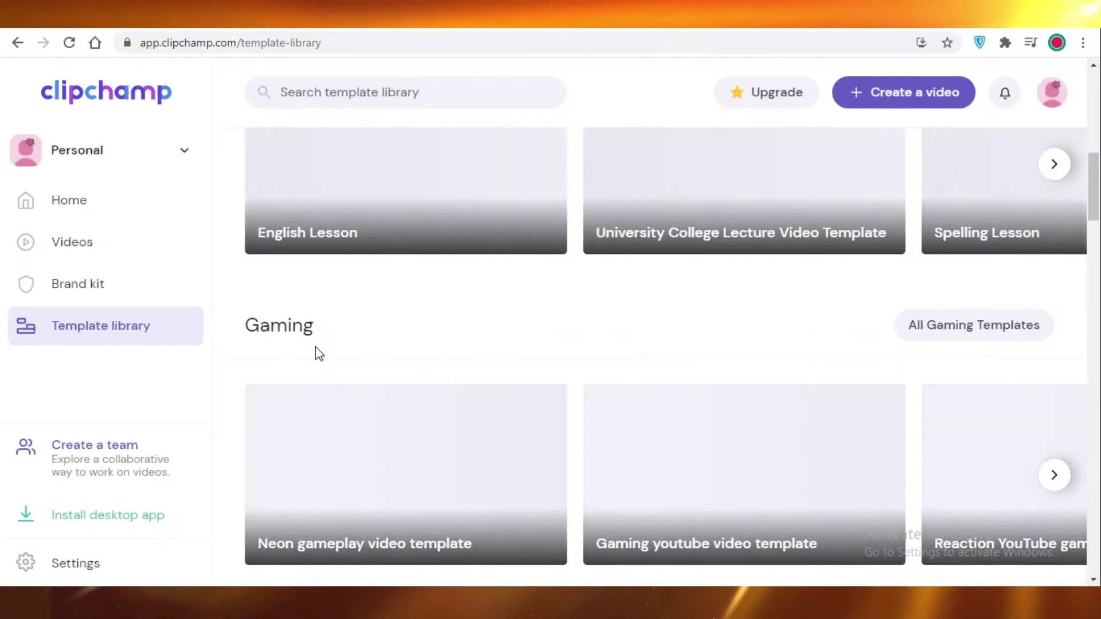
pyautogui.scroll(-4, 287, 338)
pyautogui.scroll(-2, 336, 355)
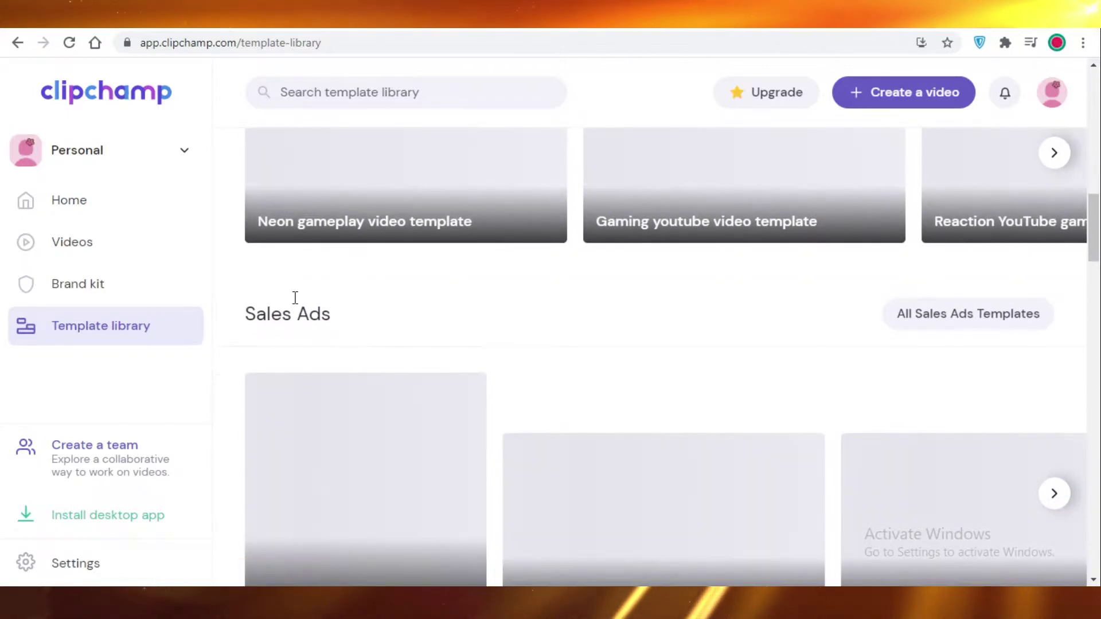
pyautogui.scroll(-9, 295, 294)
pyautogui.scroll(-1, 285, 258)
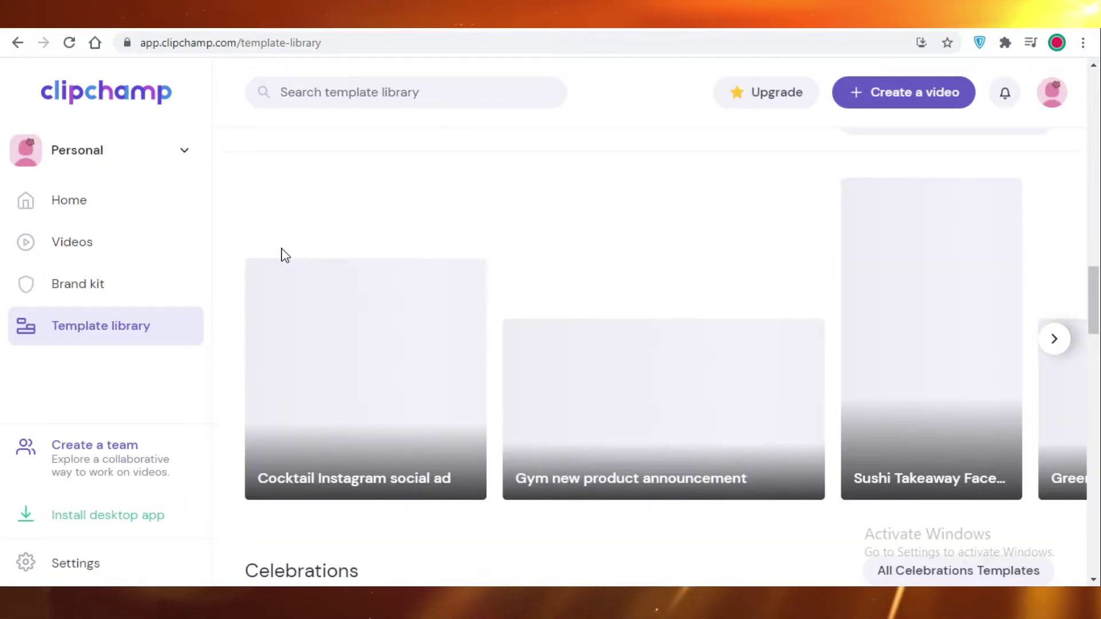
pyautogui.scroll(-7, 290, 276)
pyautogui.scroll(-6, 301, 281)
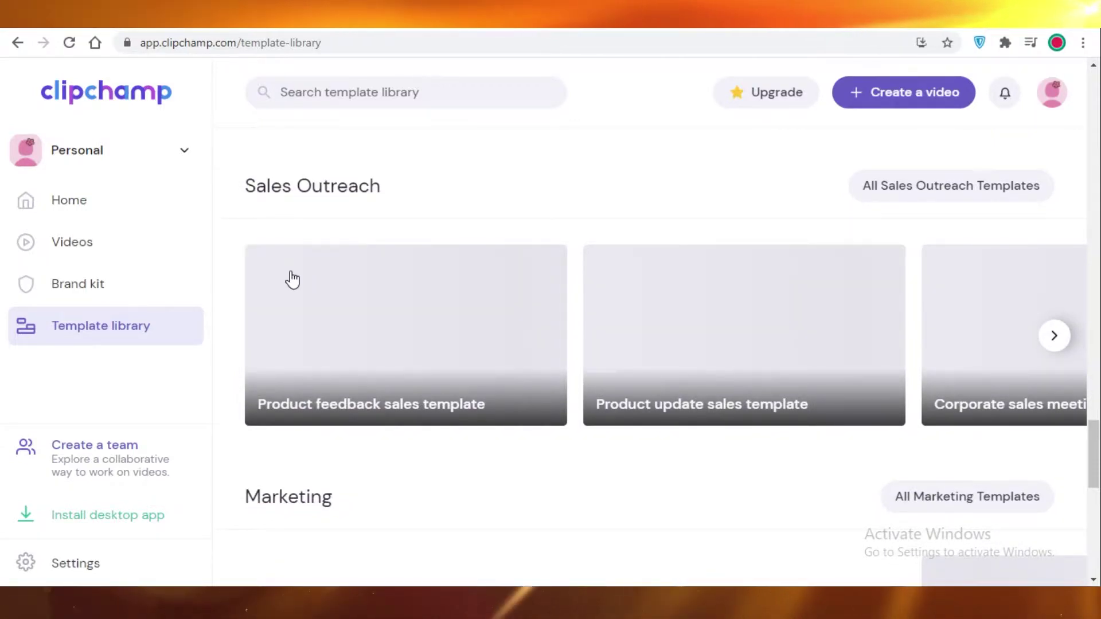
pyautogui.scroll(-7, 319, 326)
pyautogui.scroll(-5, 396, 160)
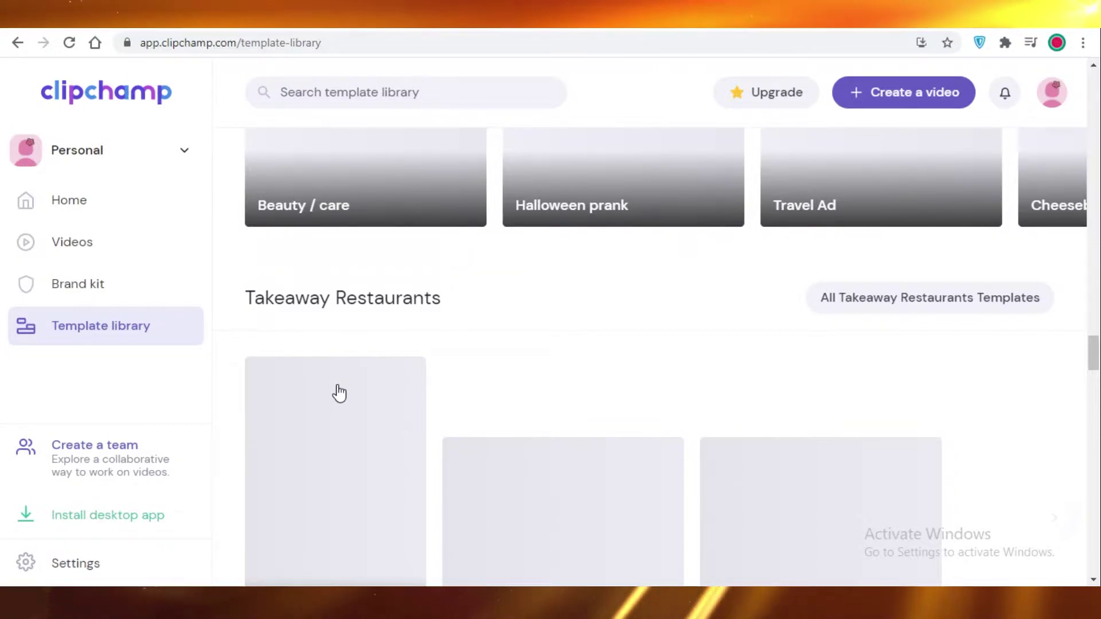
pyautogui.scroll(-5, 340, 393)
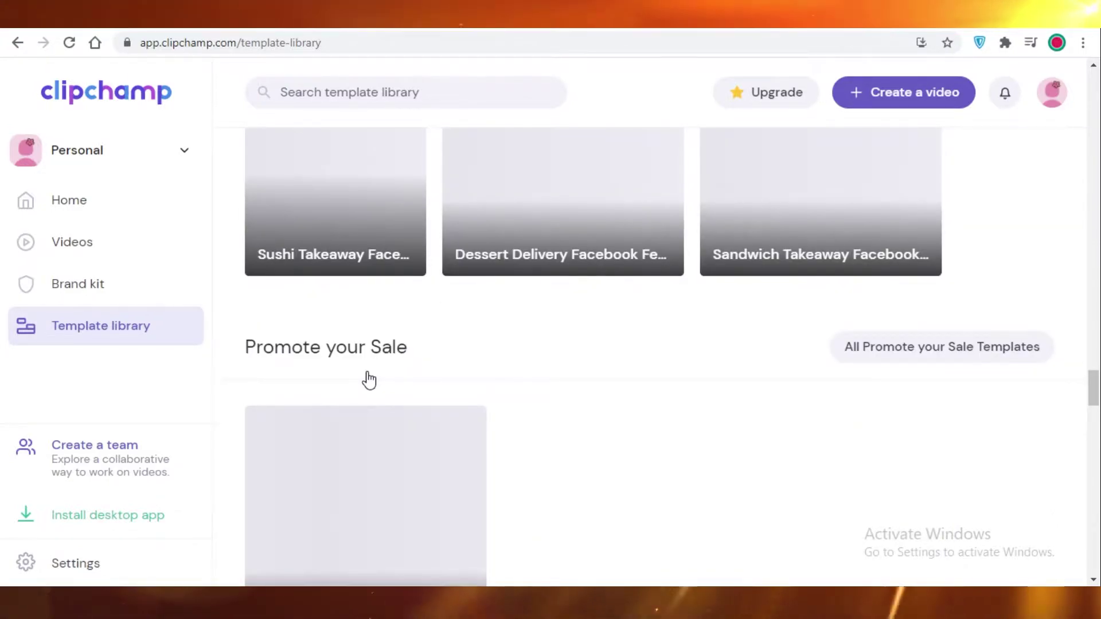
pyautogui.scroll(10, 368, 380)
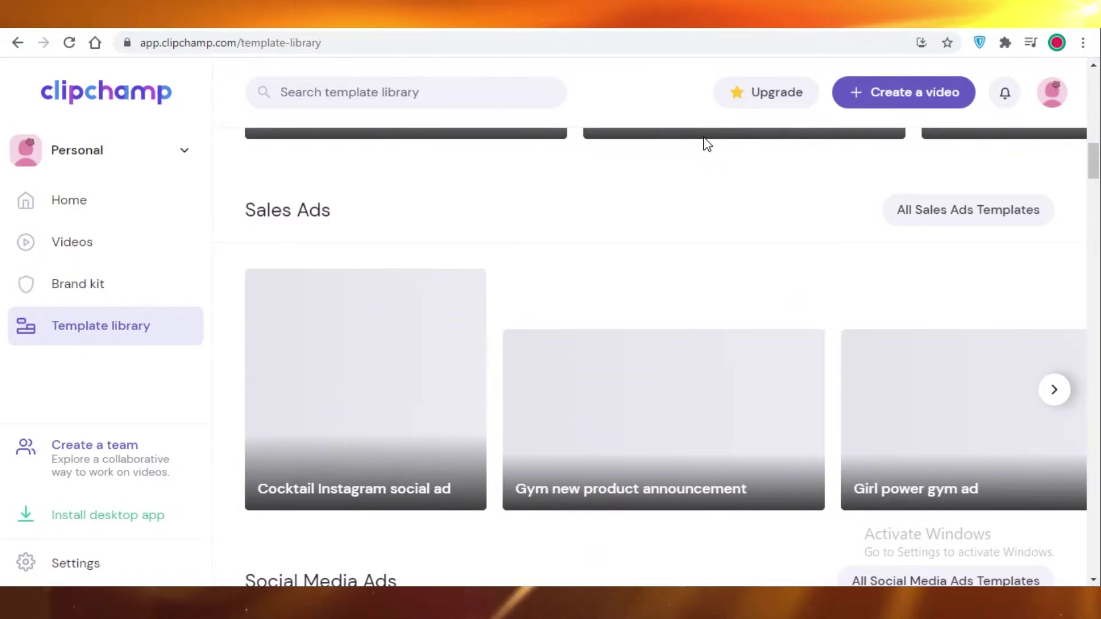
# Search the template library for 'food'
pyautogui.scroll(5, 706, 144)
pyautogui.click(375, 92)
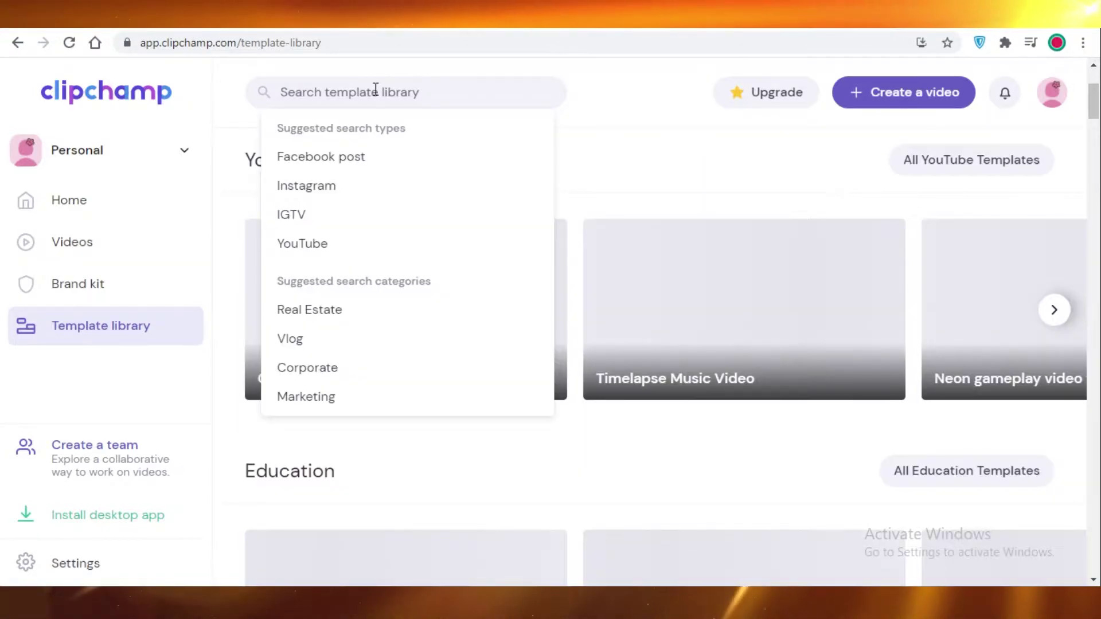
pyautogui.write('food')
pyautogui.press('Return')
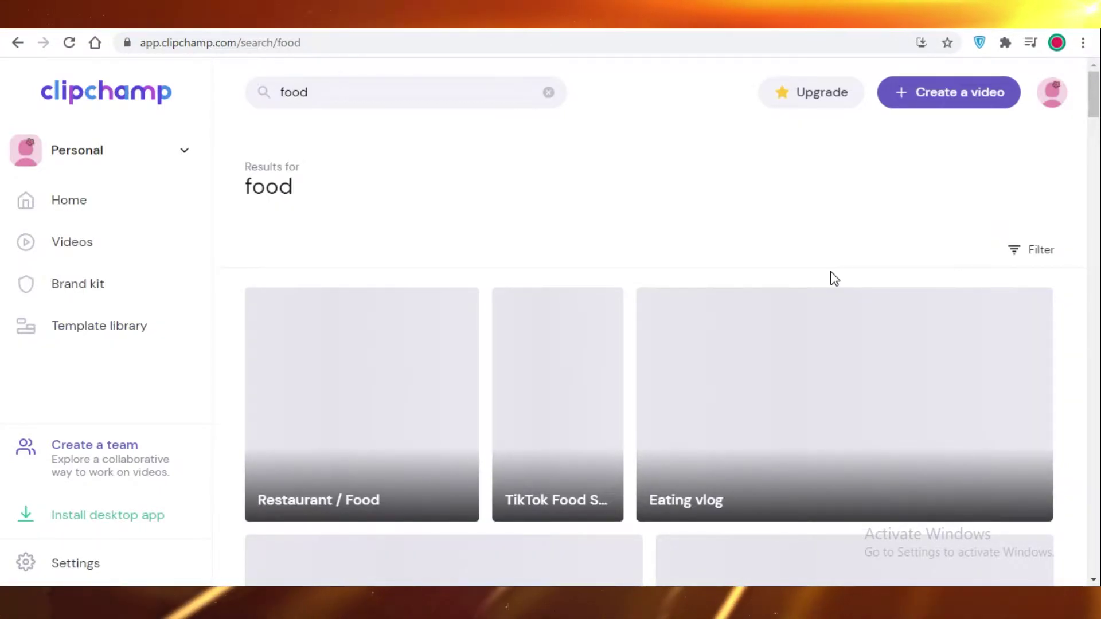
# Scroll the food results and open the Restaurant Ad Video Template in the editor
pyautogui.scroll(-5, 835, 279)
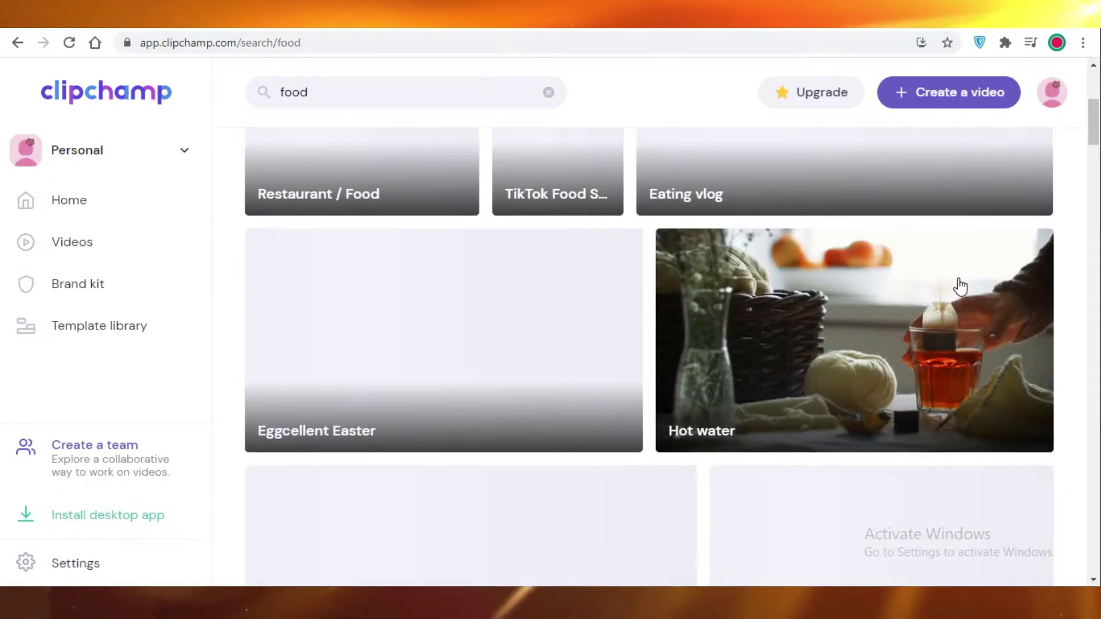
pyautogui.scroll(-5, 504, 521)
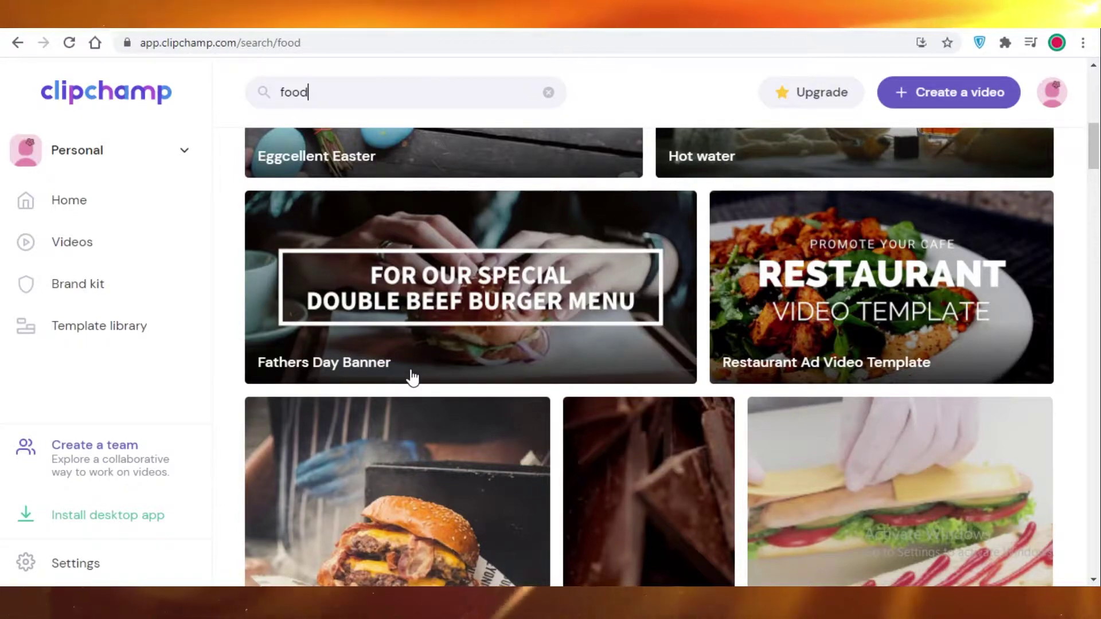
pyautogui.scroll(-10, 657, 351)
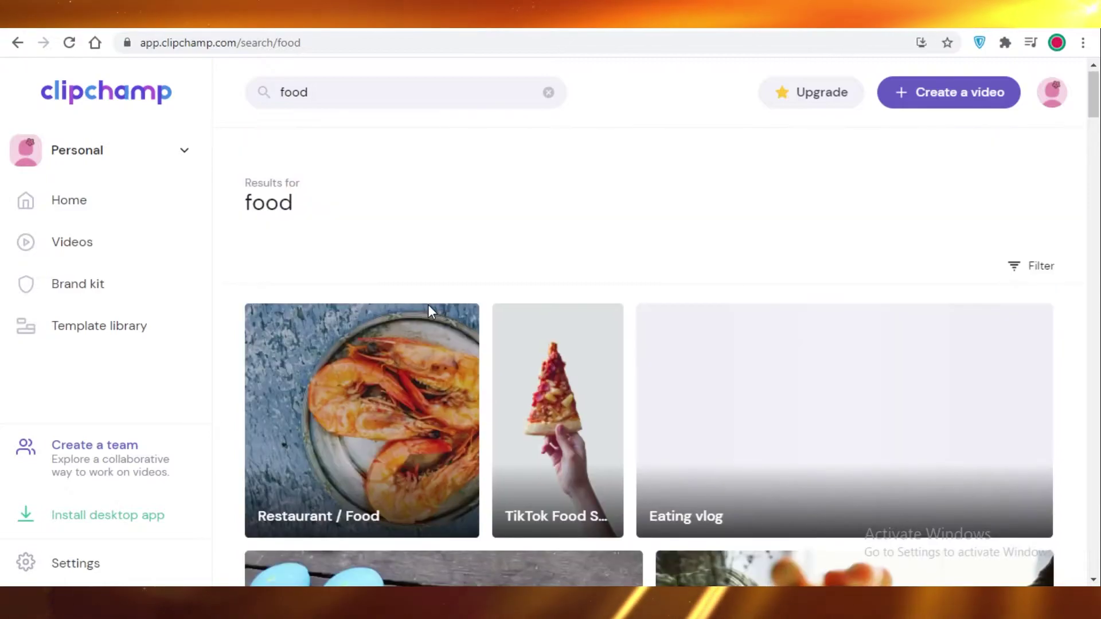
pyautogui.scroll(-10, 688, 298)
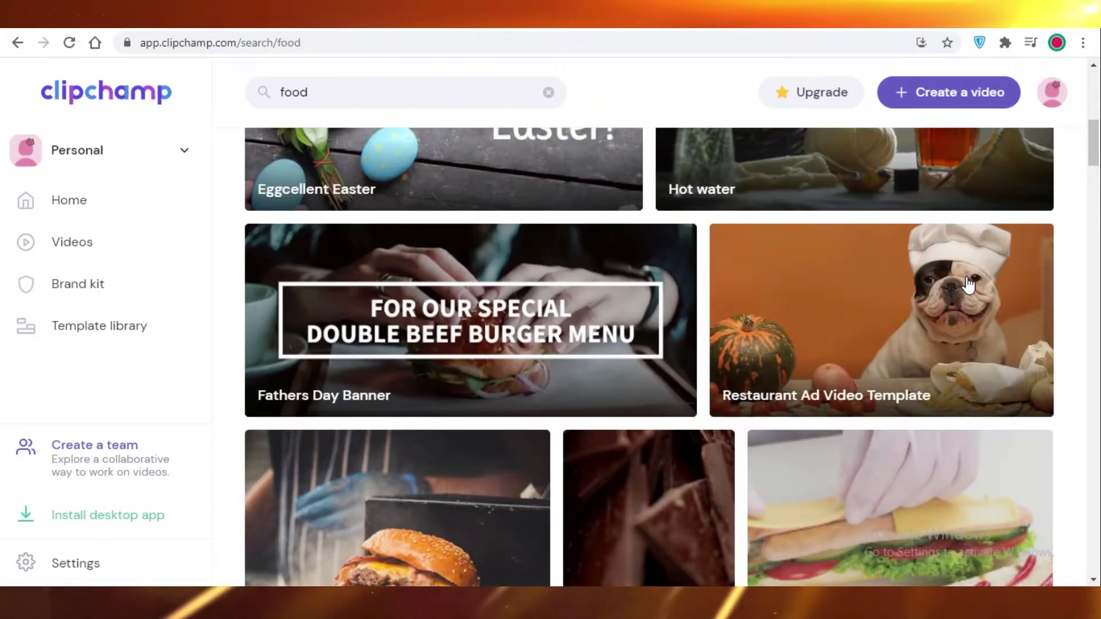
pyautogui.click(969, 283)
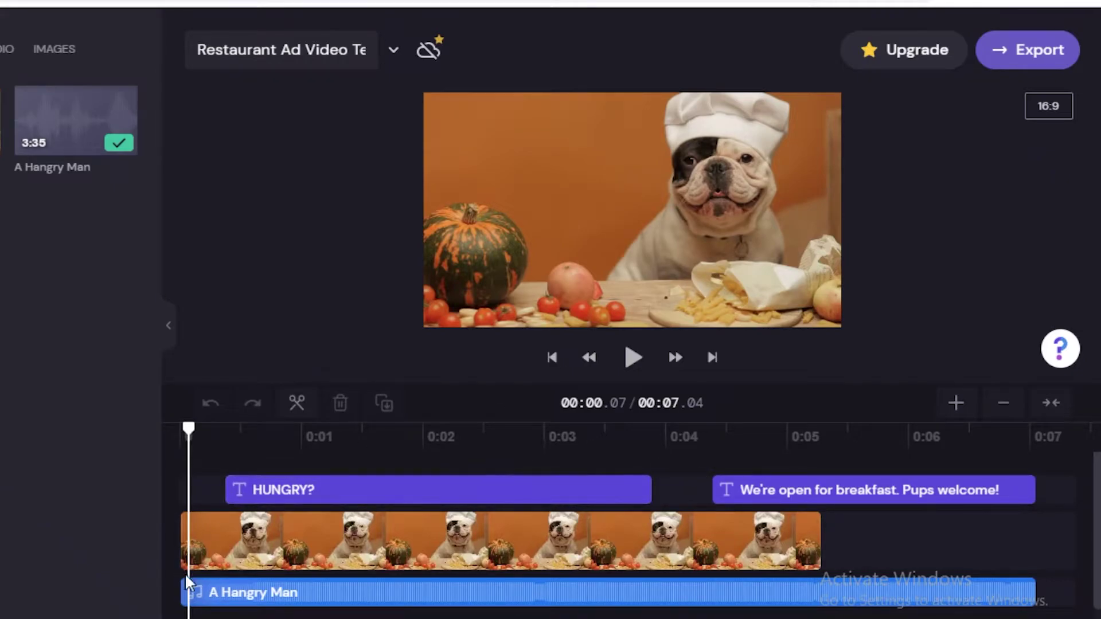
# Select the bulldog clip and A Hangry Man track, then filter media by video, audio and images
pyautogui.click(614, 559)
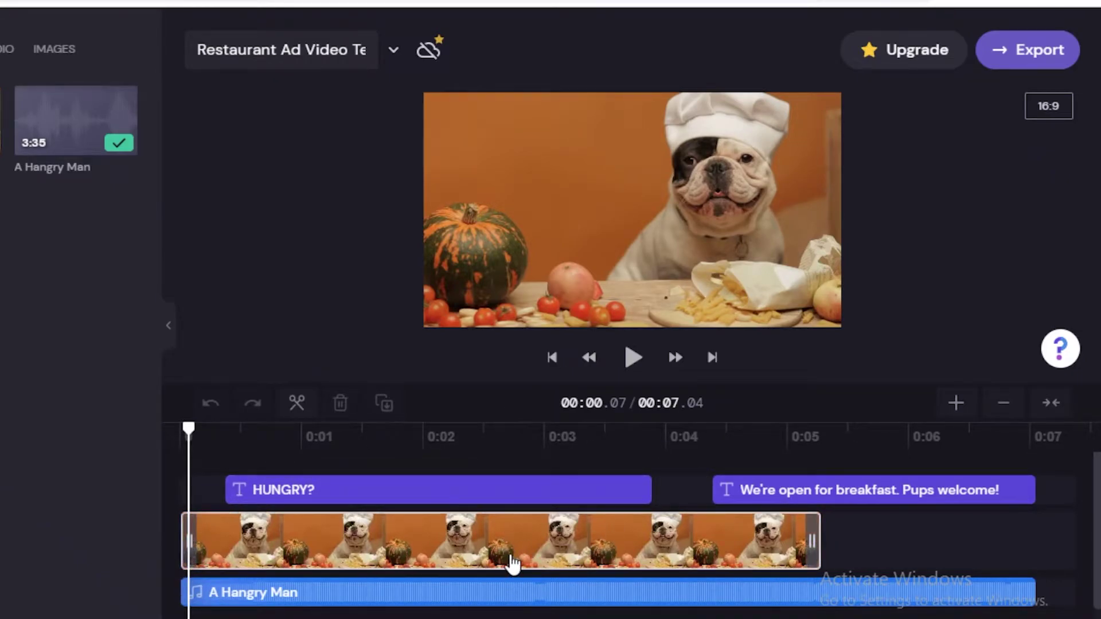
pyautogui.click(466, 595)
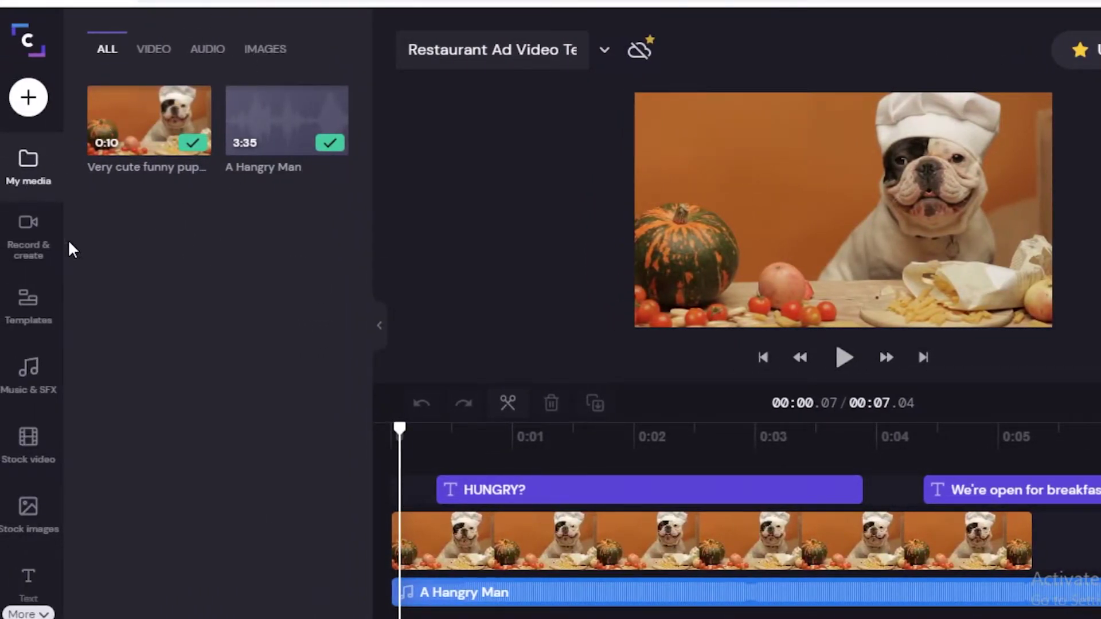
pyautogui.click(153, 48)
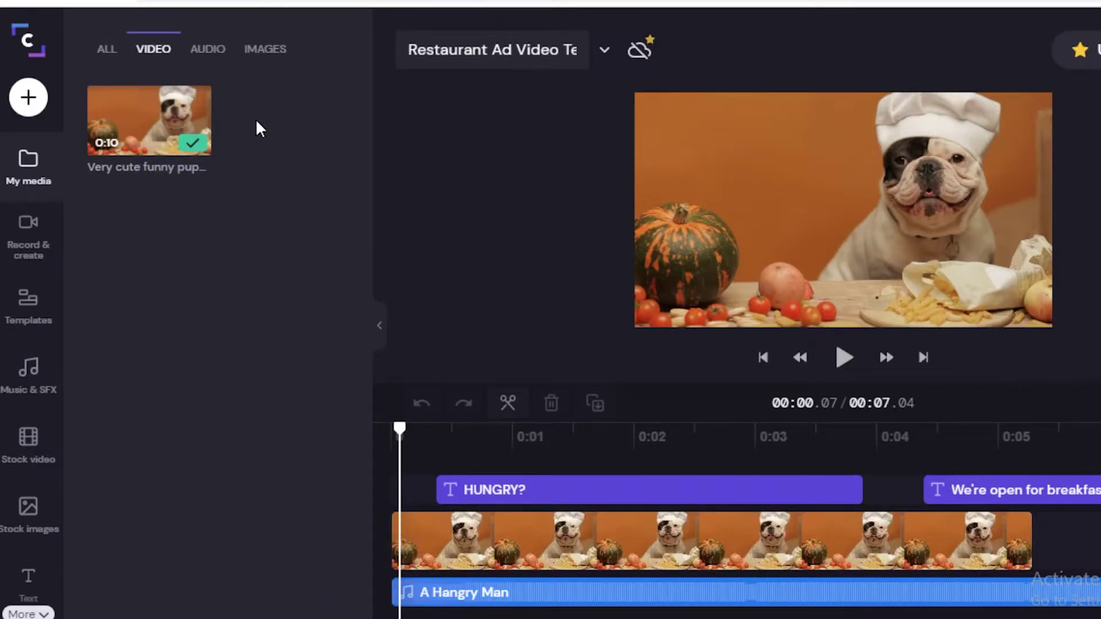
pyautogui.click(200, 59)
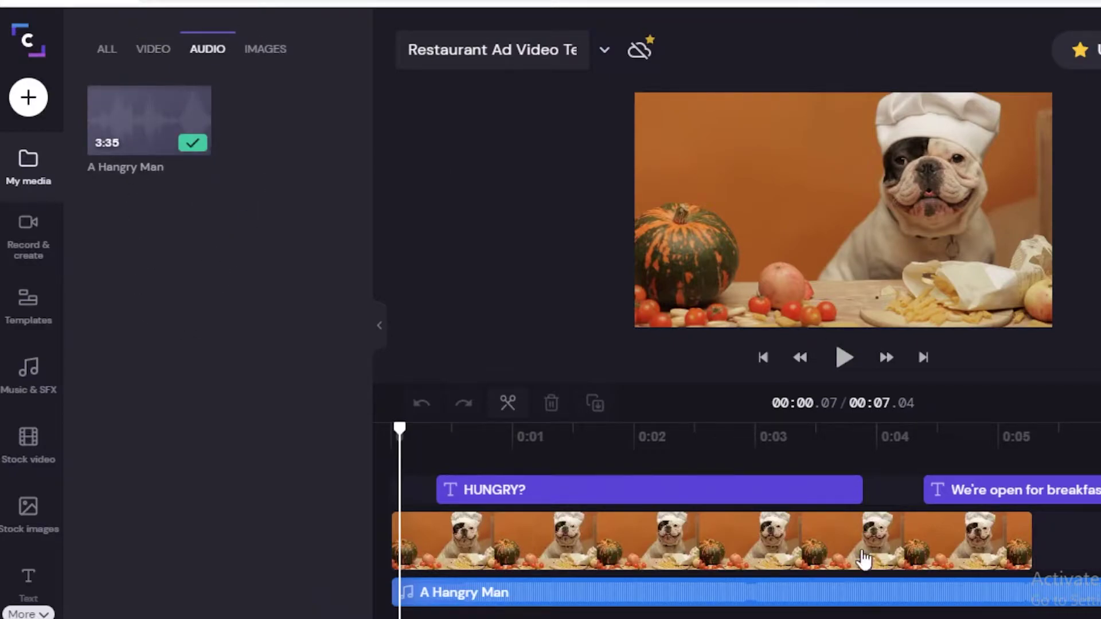
pyautogui.click(247, 55)
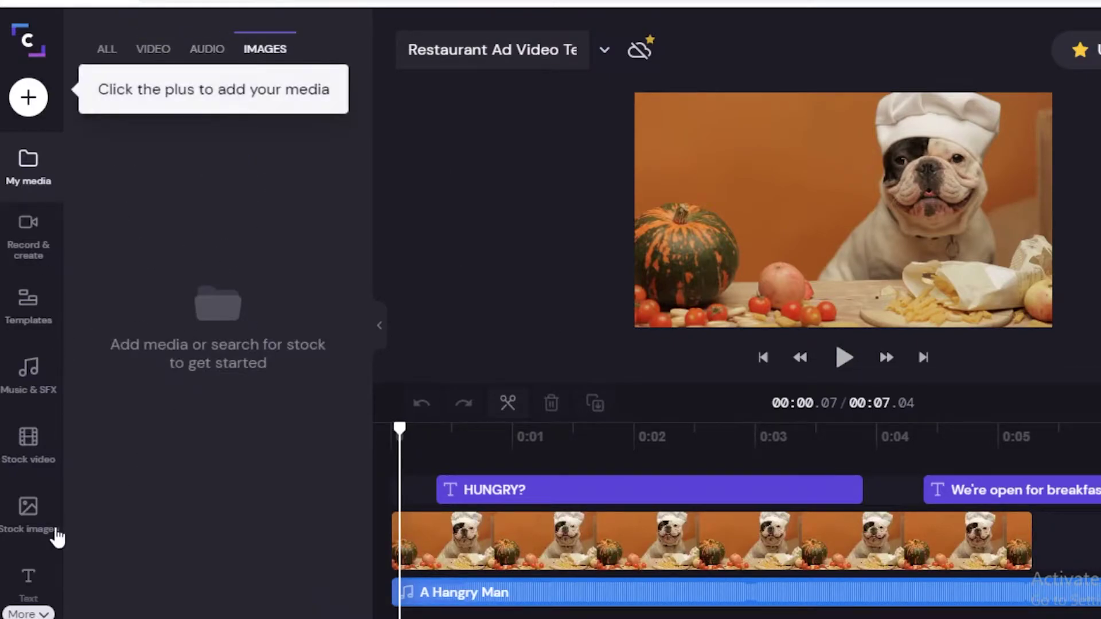
# Browse the Record & create and Templates panels, ending on the Music & SFX library
pyautogui.click(107, 49)
pyautogui.click(28, 247)
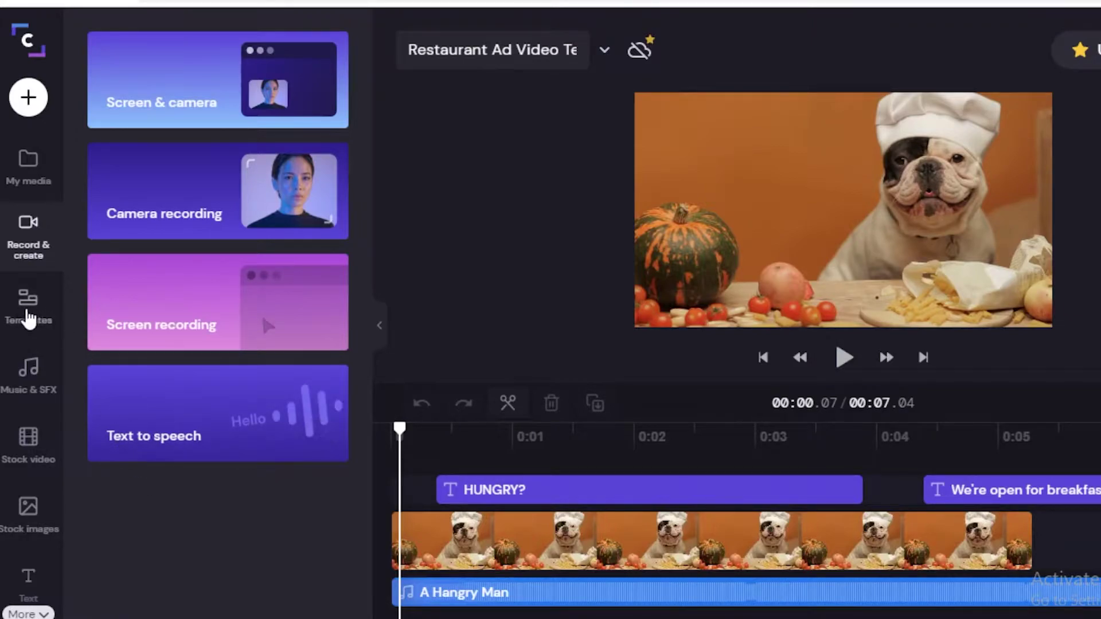
pyautogui.click(24, 316)
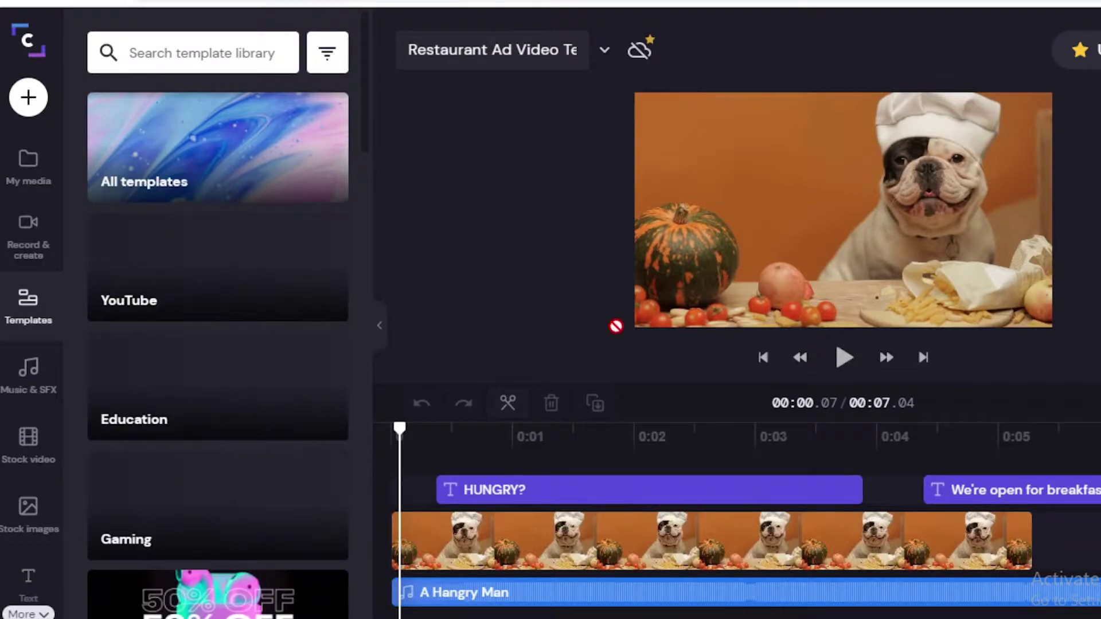
pyautogui.click(6, 402)
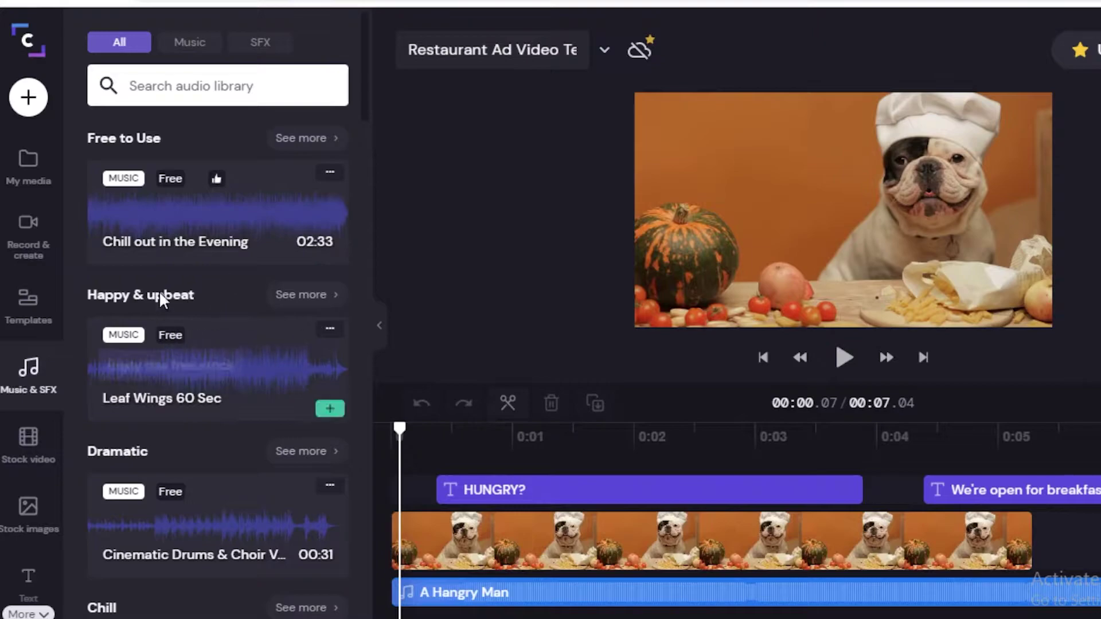
# Play a preview of 'Chill out in the Evening', then show the Stock video library
pyautogui.click(197, 231)
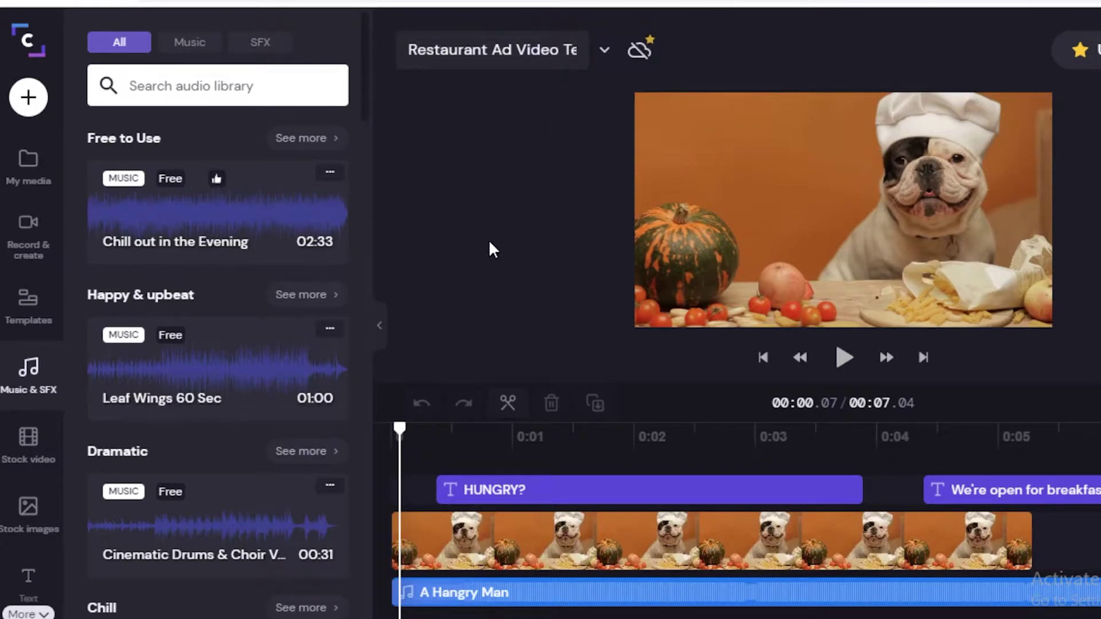
pyautogui.click(264, 229)
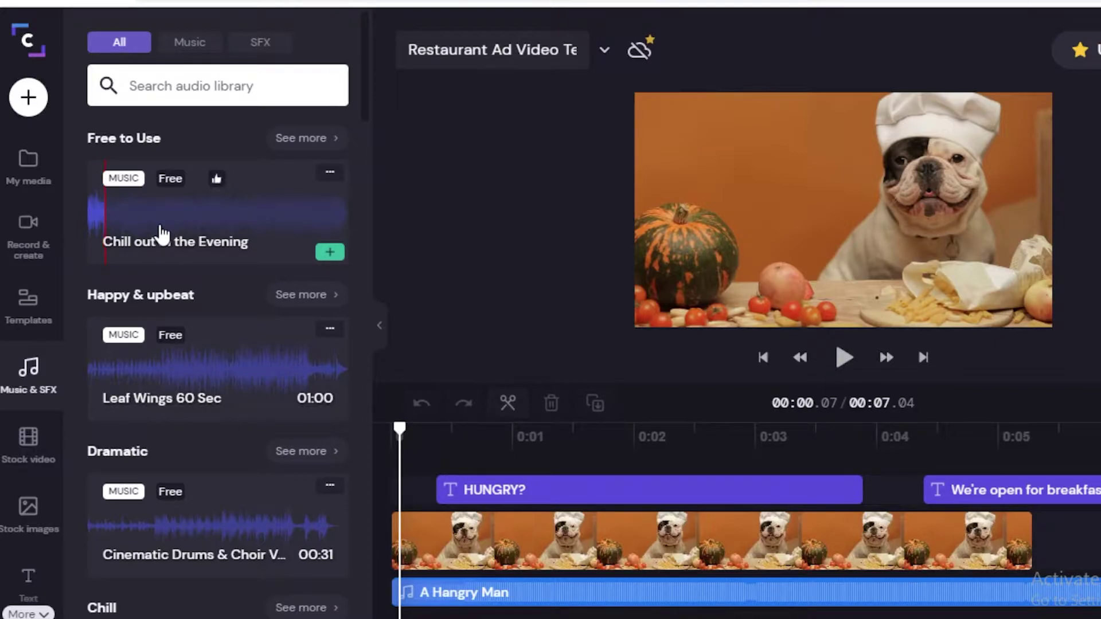
pyautogui.click(27, 447)
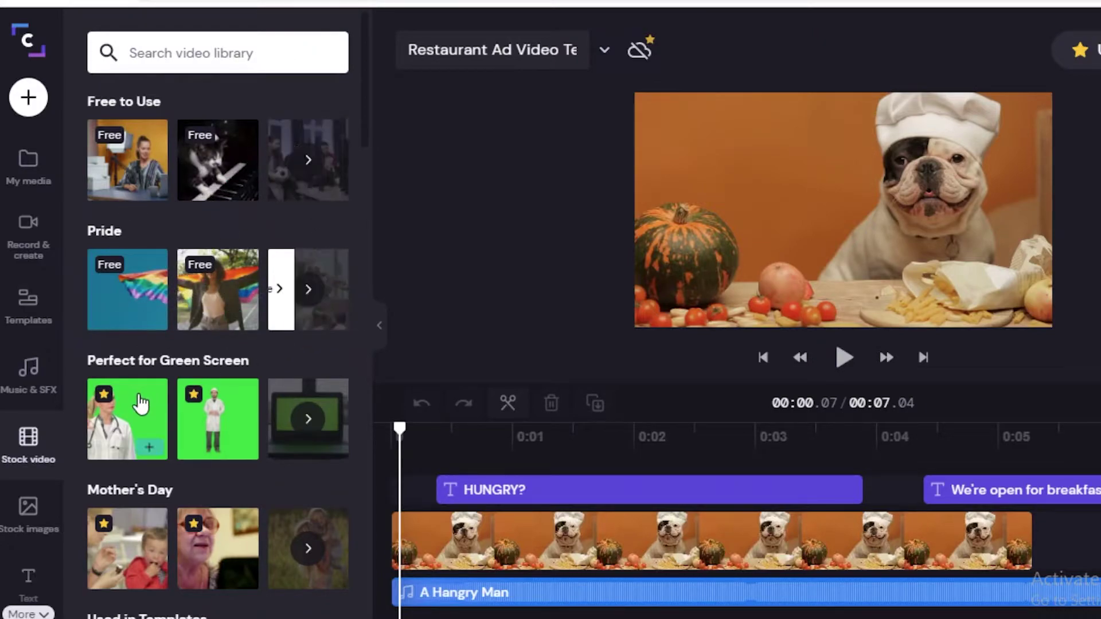
# Switch from the stock video collections to the Stock images library
pyautogui.click(13, 509)
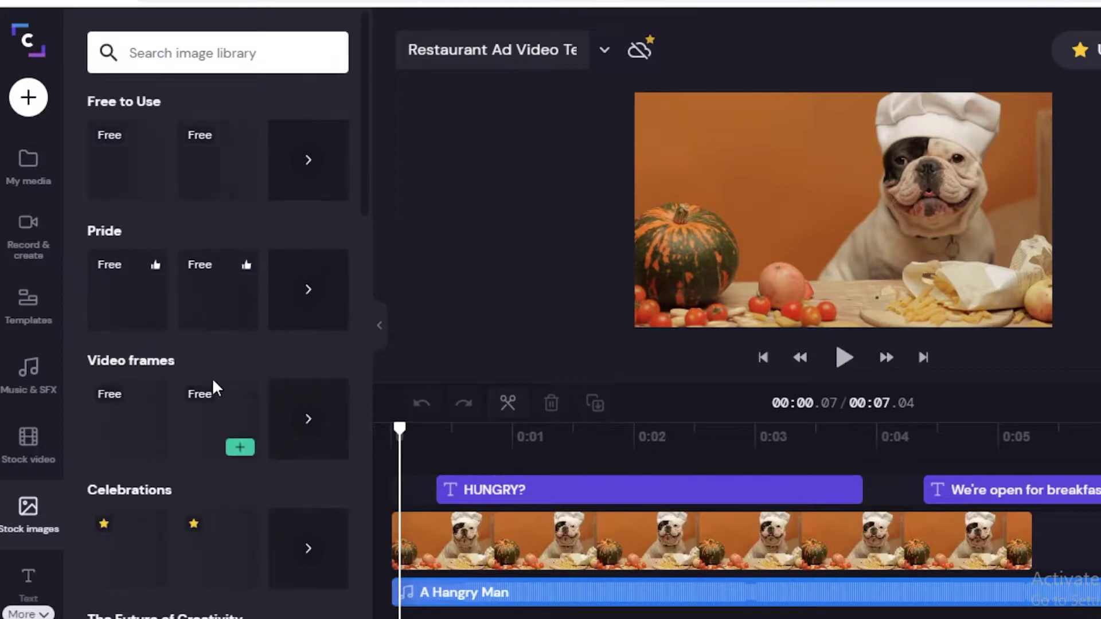
# Scroll through the stock image collections
pyautogui.scroll(-4, 238, 393)
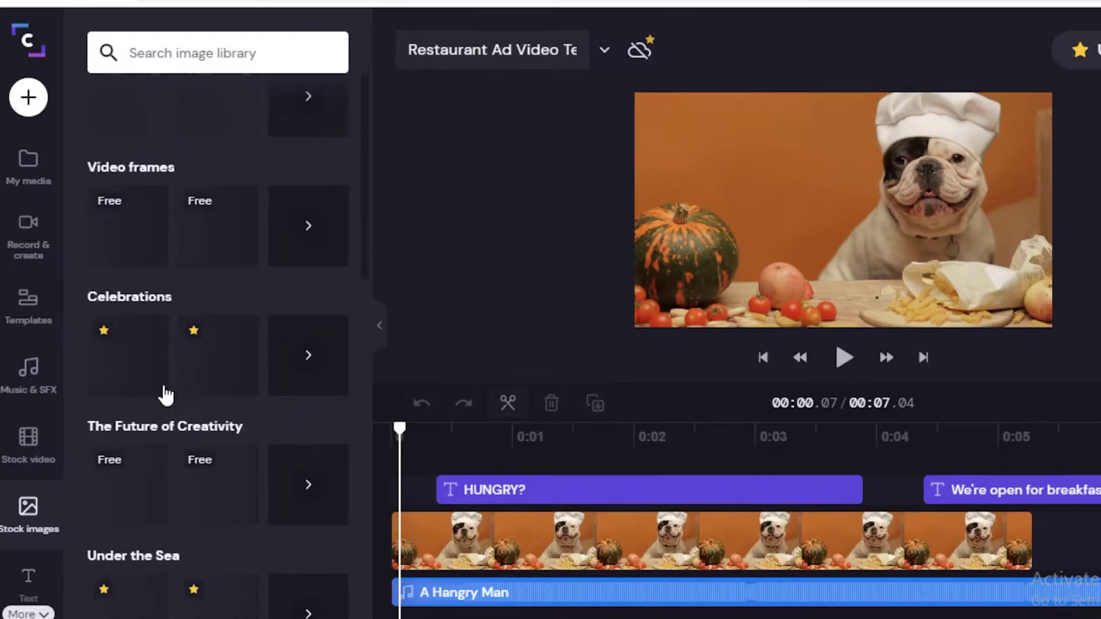
pyautogui.scroll(-2, 155, 356)
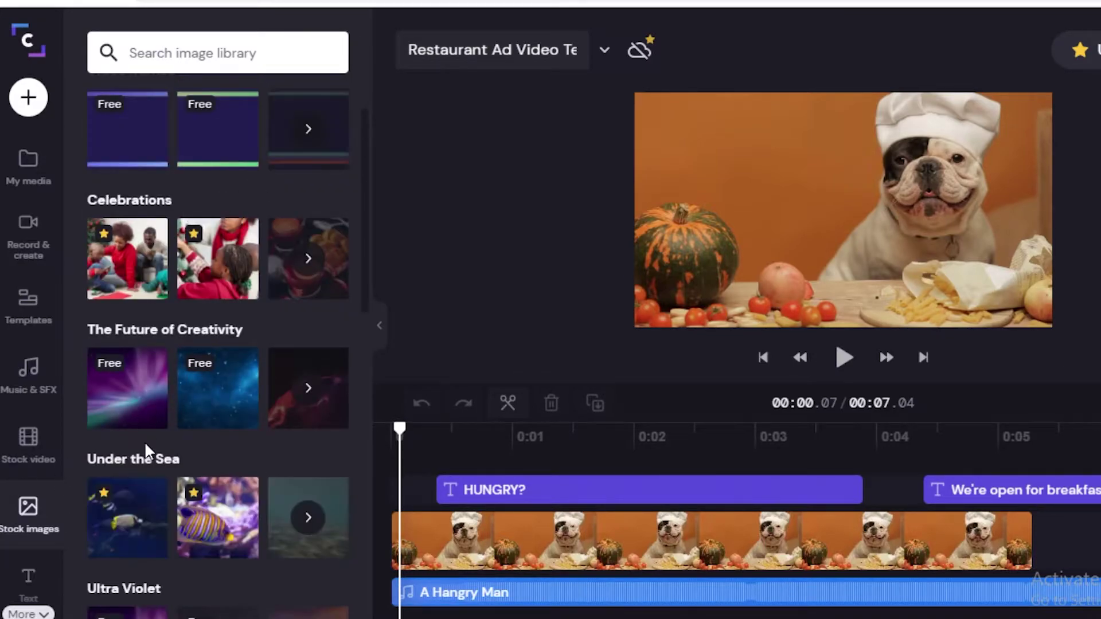
pyautogui.scroll(6, 143, 523)
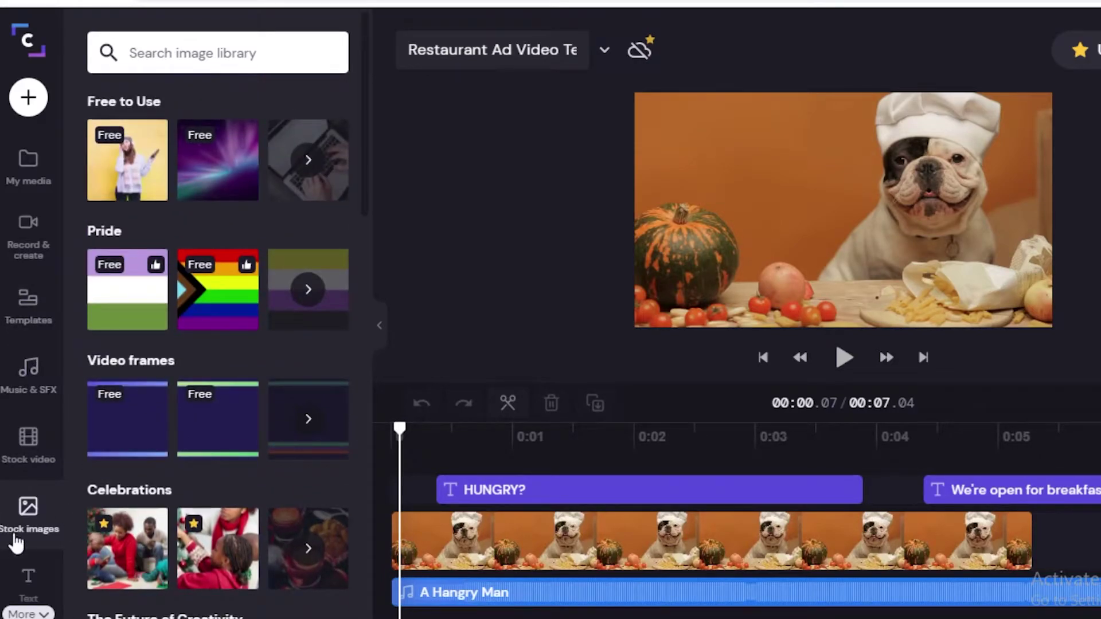
# Open Text and scroll through title styles such as Stencil, Glitch, Funky and Multiline
pyautogui.click(33, 596)
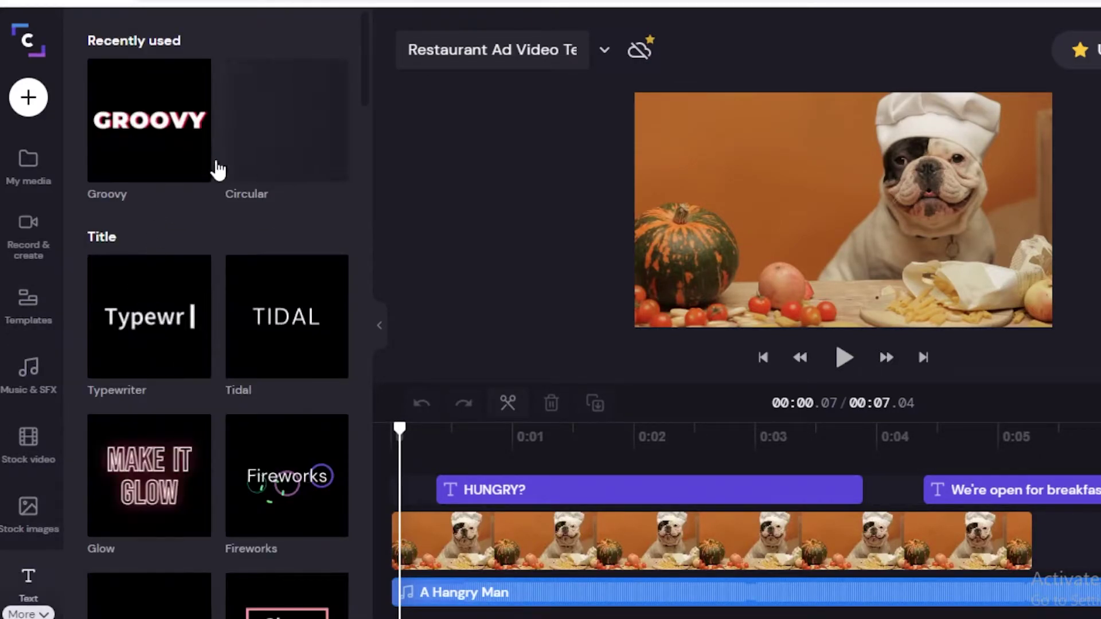
pyautogui.scroll(-6, 212, 222)
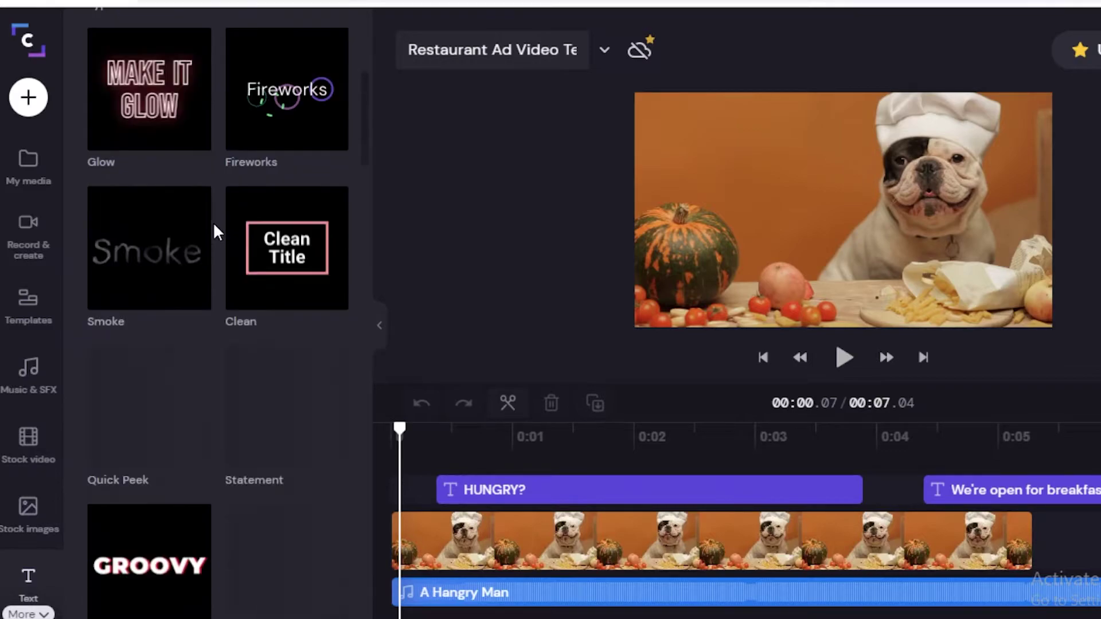
pyautogui.scroll(6, 204, 451)
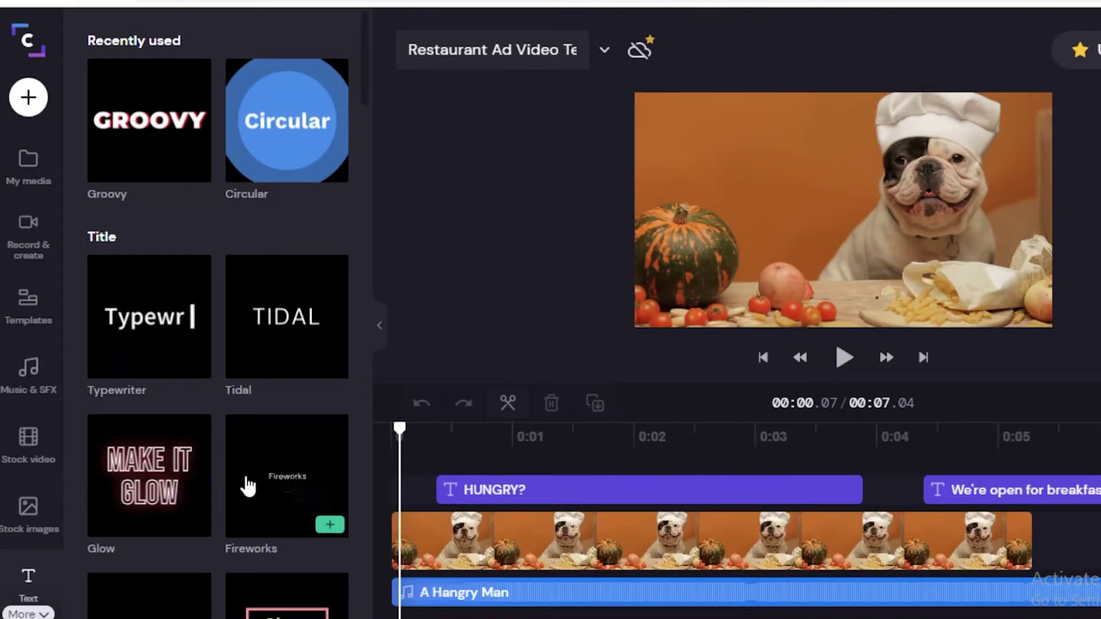
pyautogui.scroll(-6, 147, 376)
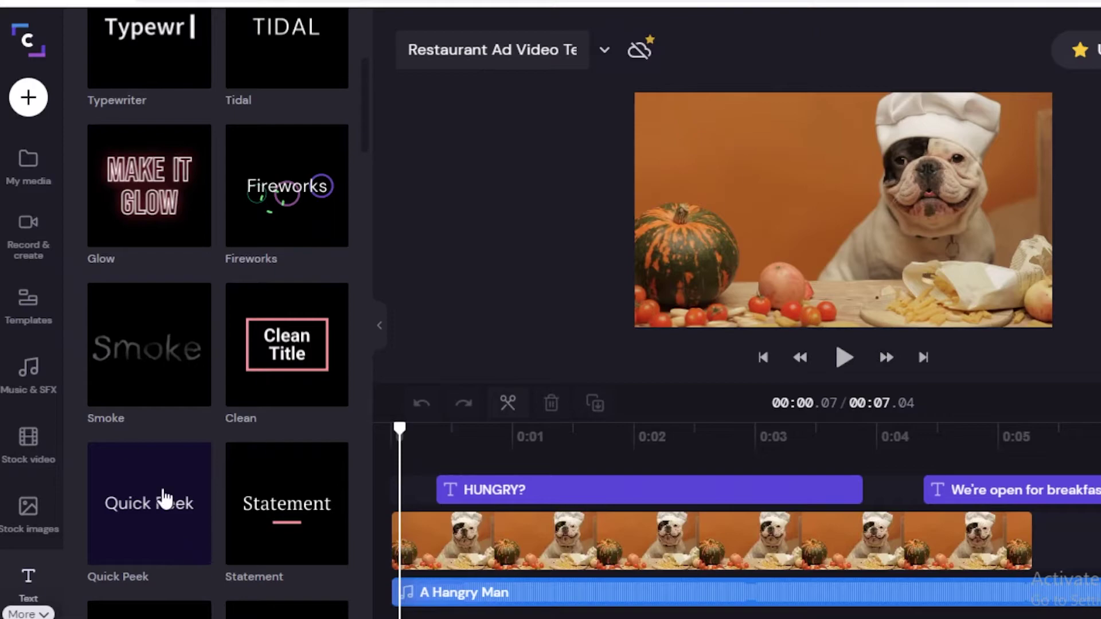
pyautogui.scroll(-8, 162, 499)
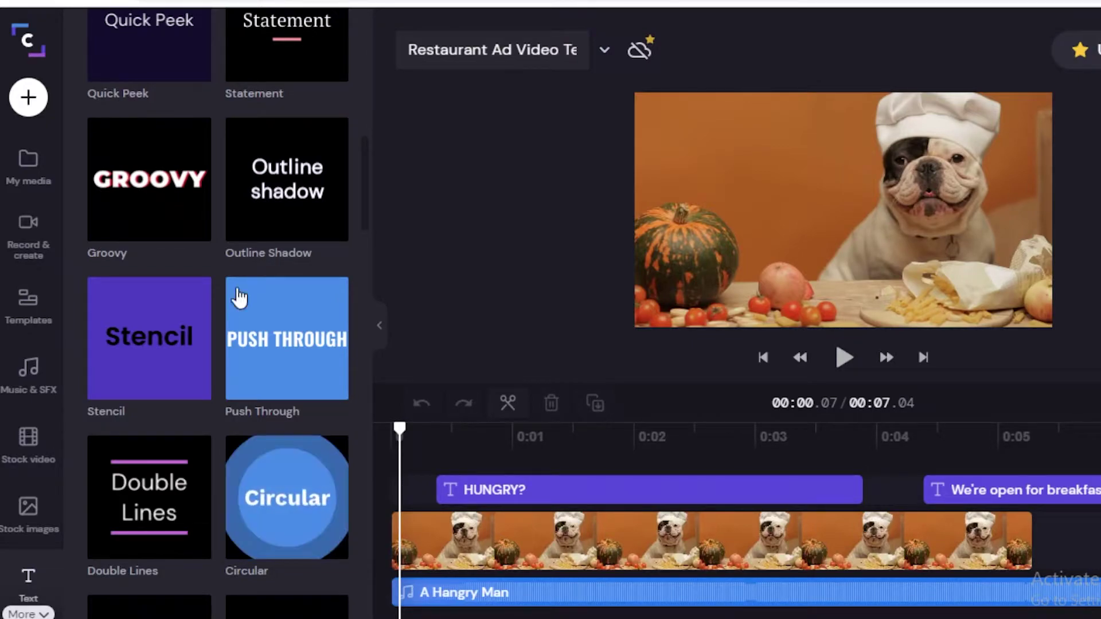
pyautogui.scroll(-2, 247, 322)
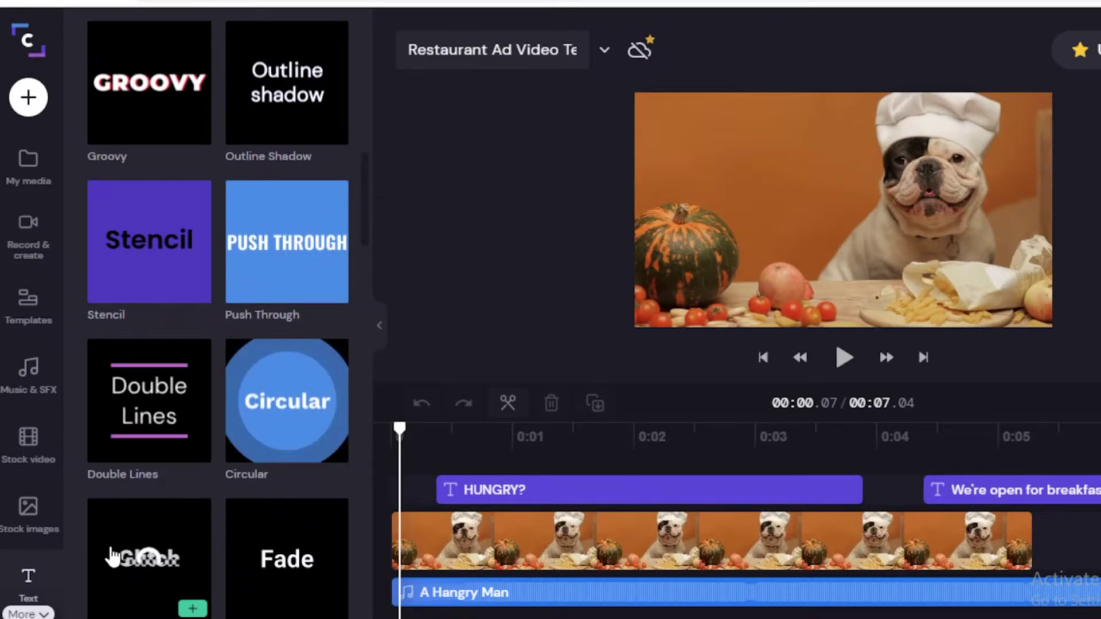
pyautogui.scroll(-2, 257, 425)
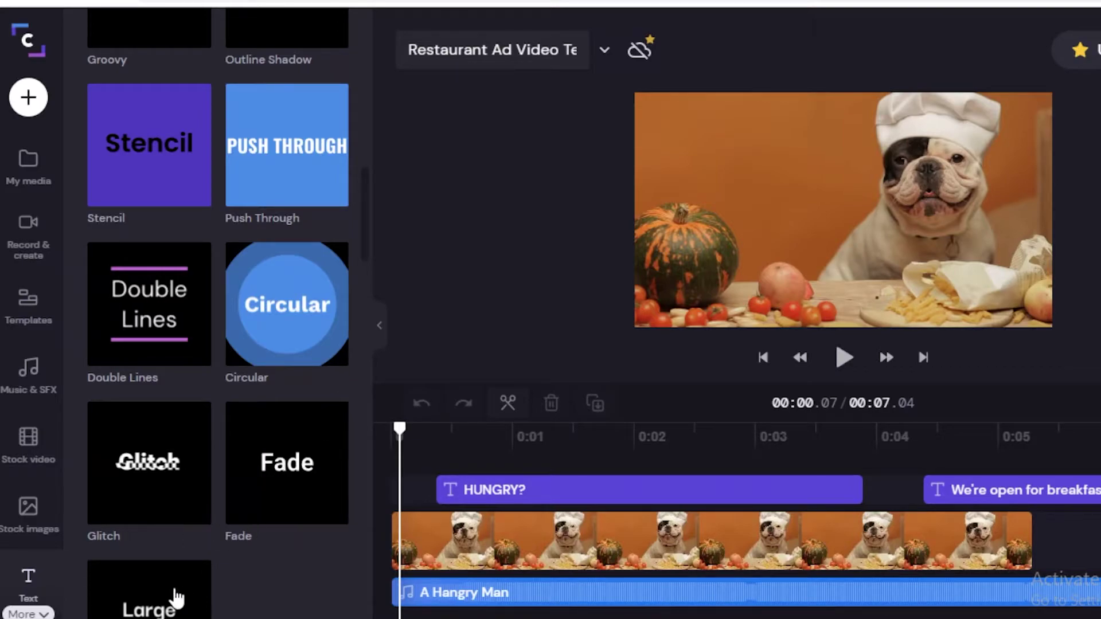
pyautogui.scroll(-2, 221, 403)
pyautogui.scroll(-3, 296, 369)
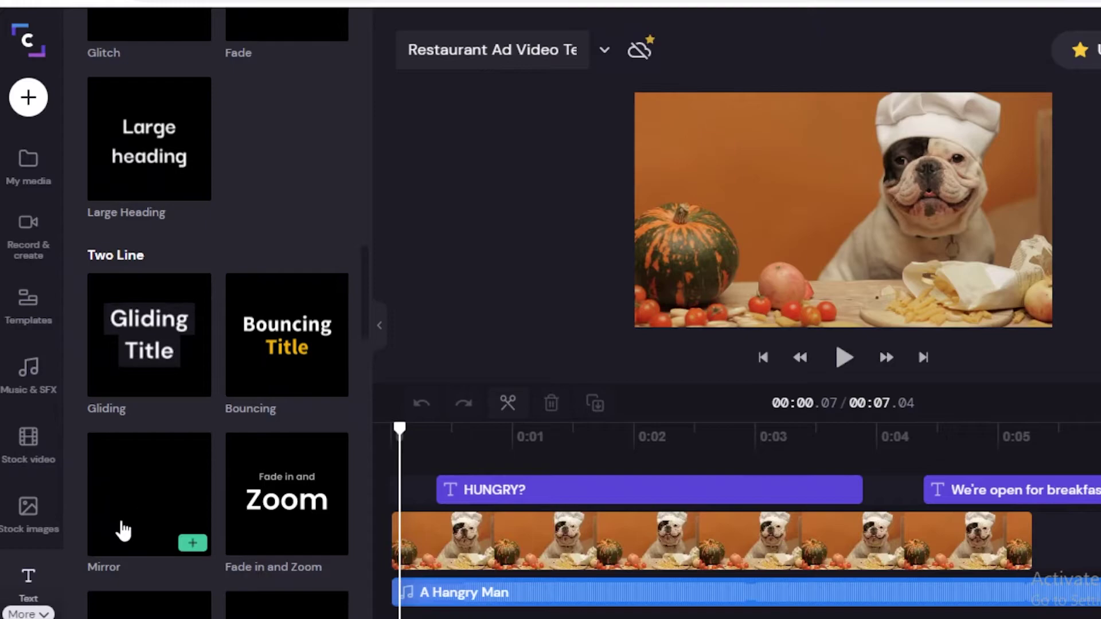
pyautogui.scroll(-5, 120, 527)
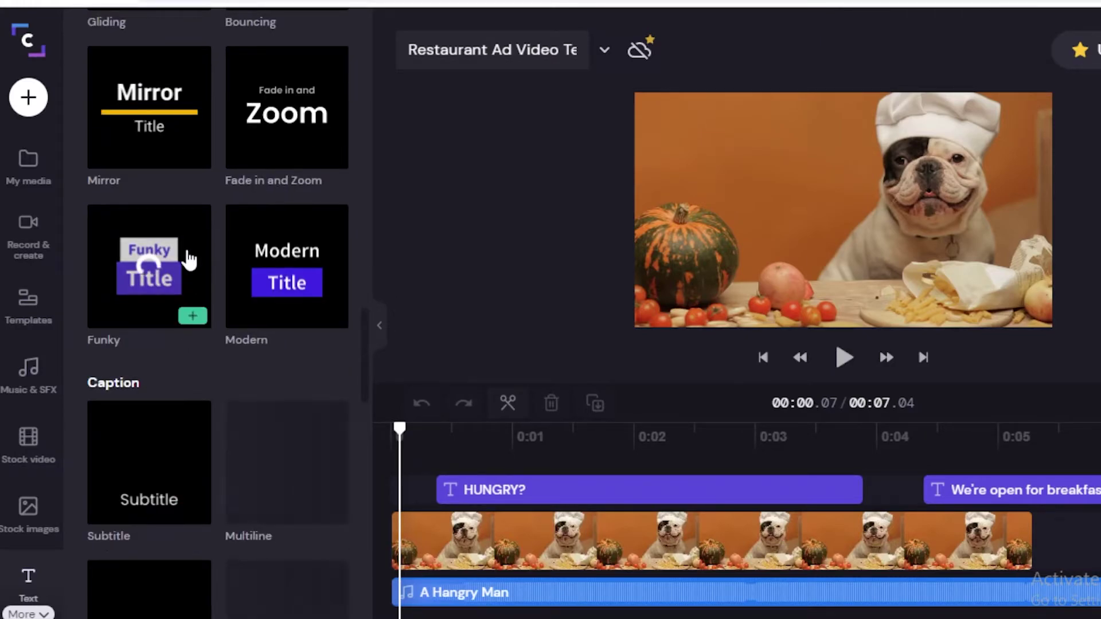
pyautogui.scroll(-3, 34, 459)
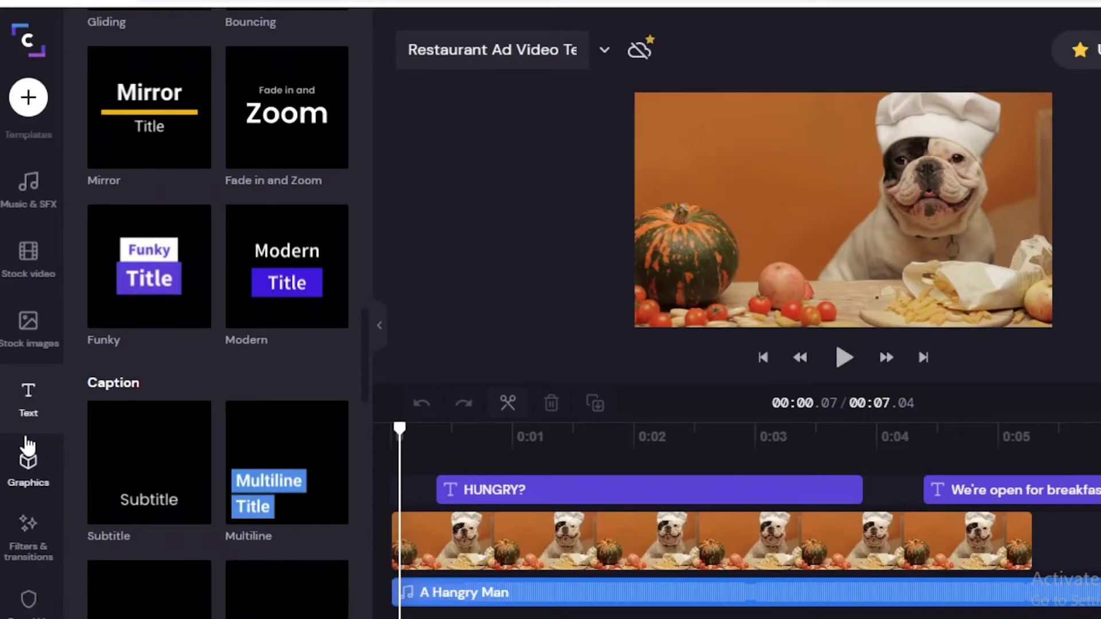
# Visit Graphics, then scroll the Transitions library through effects like Glitch Reveal and Cross Fade
pyautogui.click(21, 477)
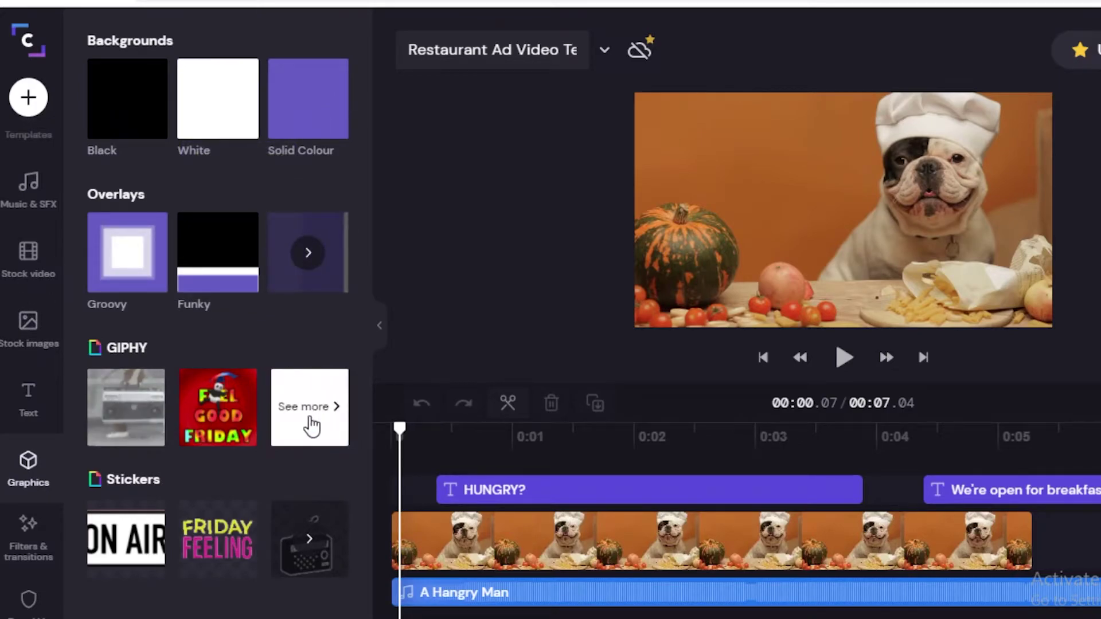
pyautogui.click(30, 542)
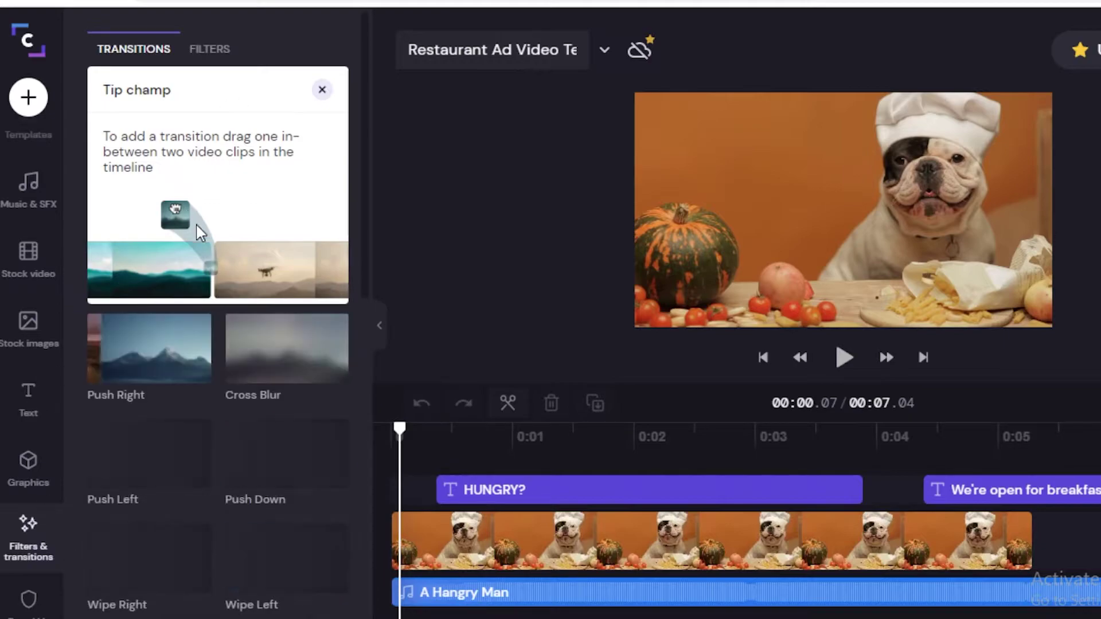
pyautogui.scroll(-5, 177, 295)
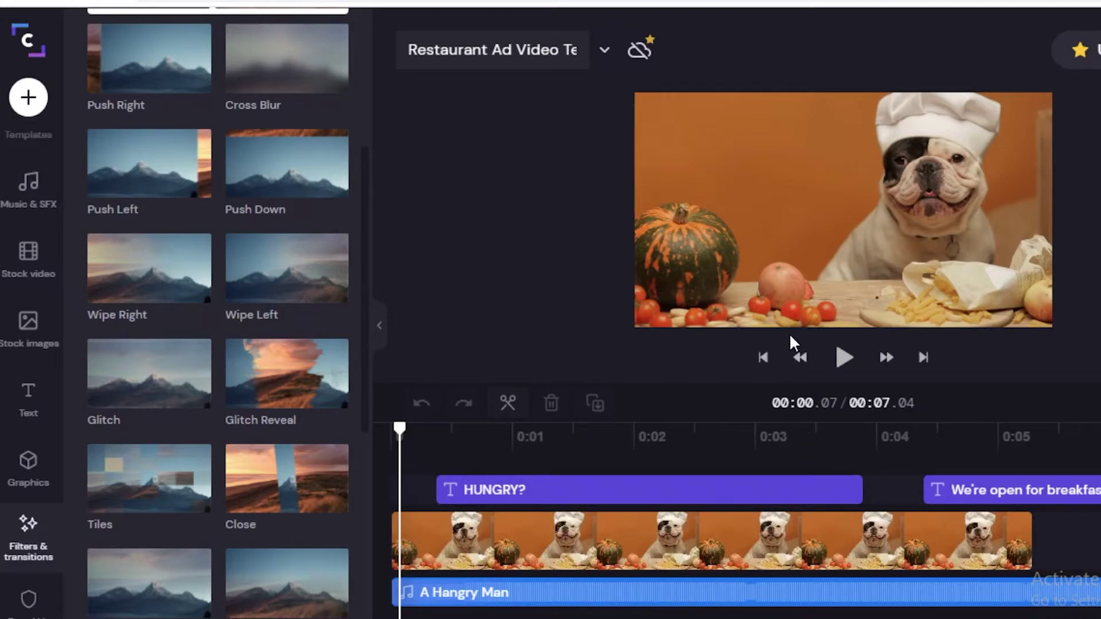
pyautogui.scroll(-5, 138, 505)
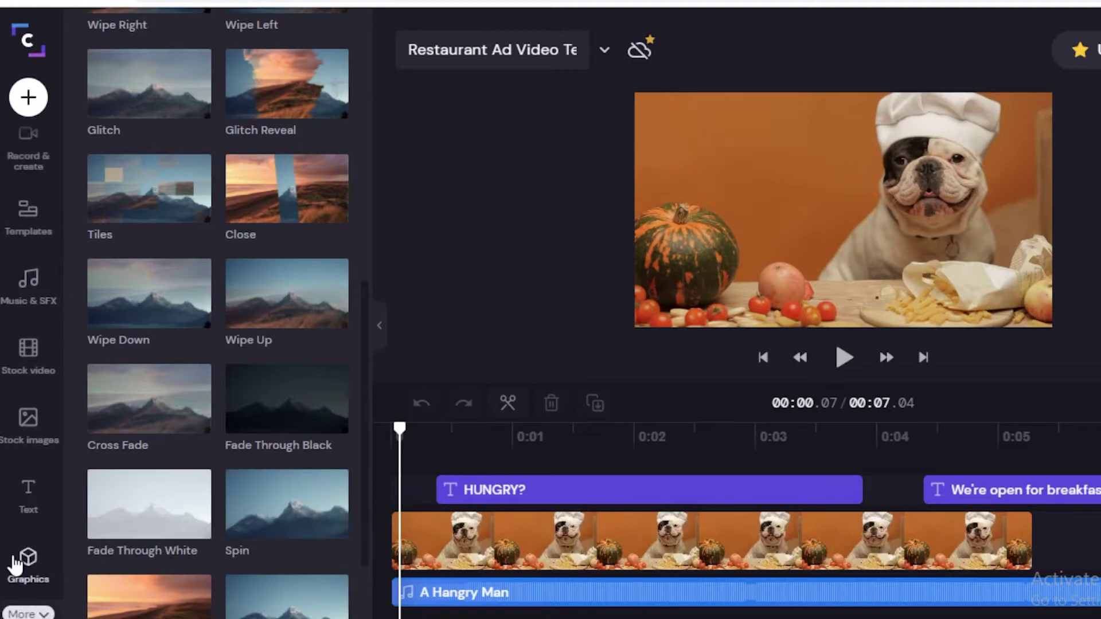
# Look through the Brand kit settings, then return to the bulldog clip and A Hangry Man track
pyautogui.click(17, 598)
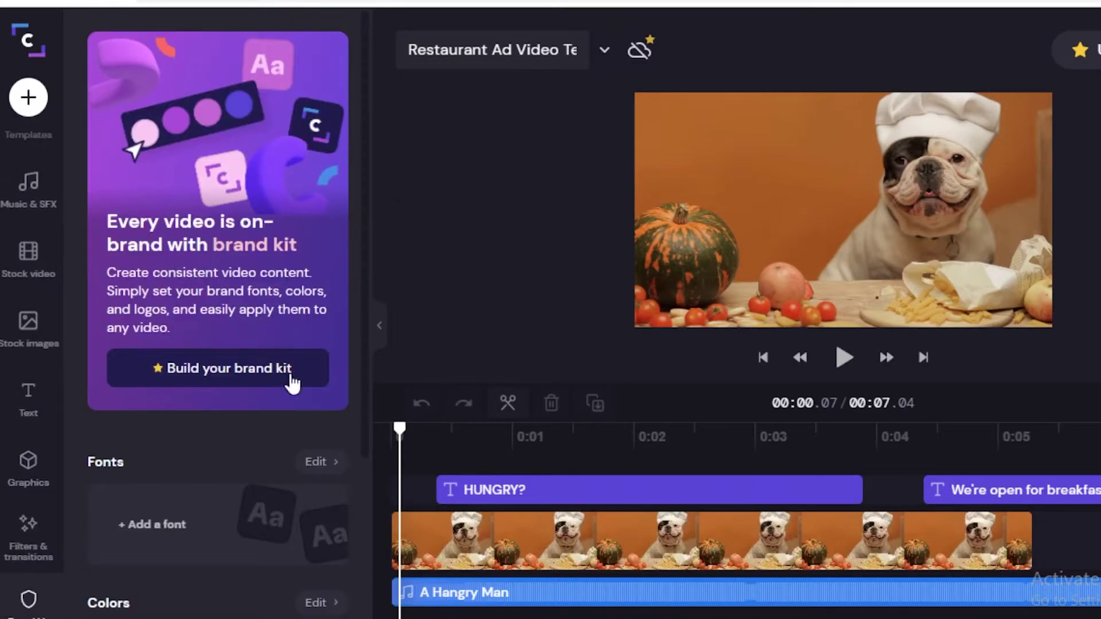
pyautogui.scroll(-5, 146, 433)
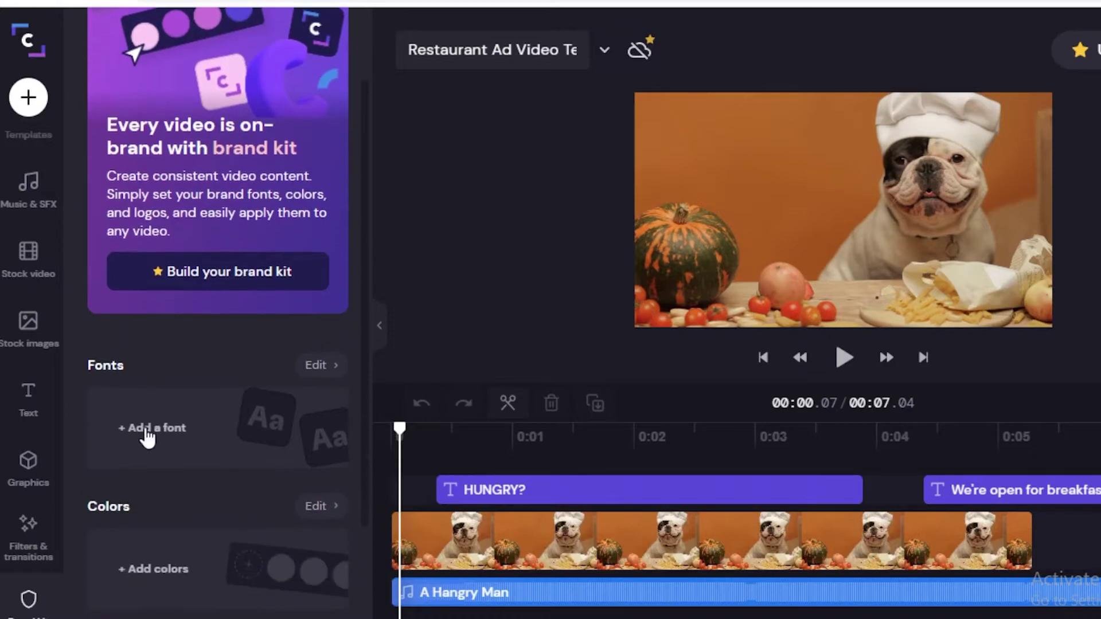
pyautogui.scroll(5, 147, 439)
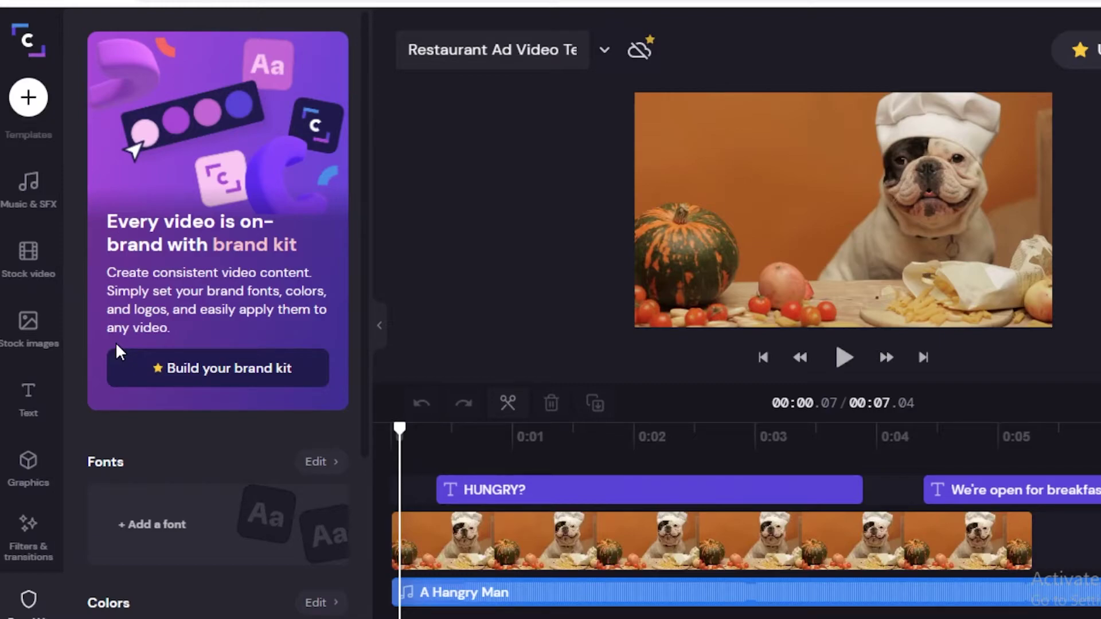
pyautogui.scroll(-4, 116, 345)
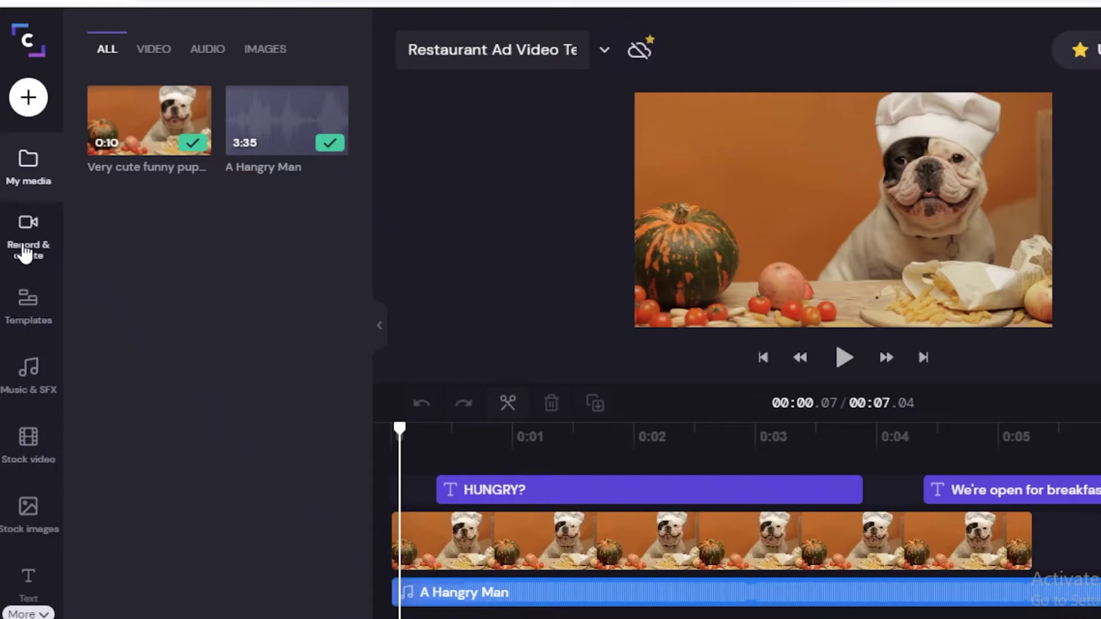
# Show all Free to Use stock videos and search the library for 'food'
pyautogui.click(40, 439)
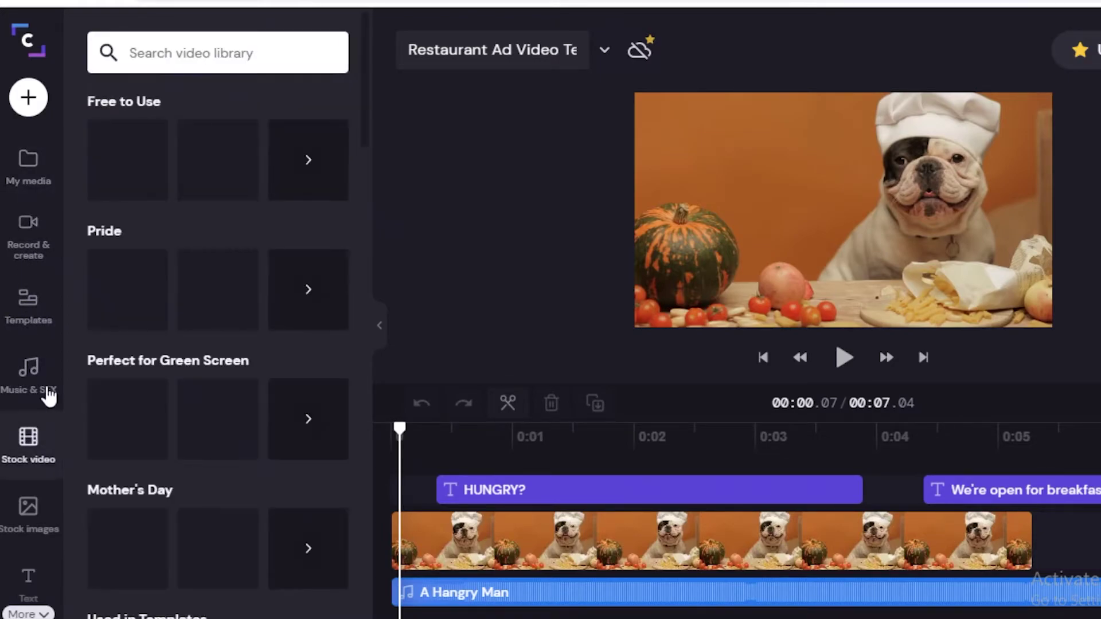
pyautogui.click(314, 161)
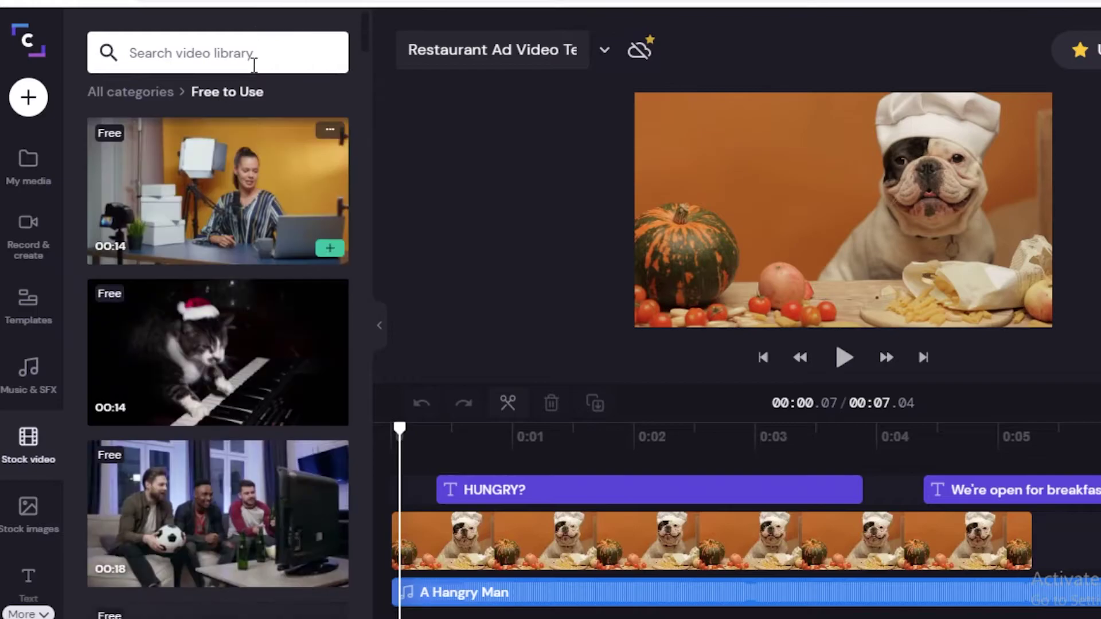
pyautogui.scroll(-8, 280, 238)
pyautogui.click(213, 47)
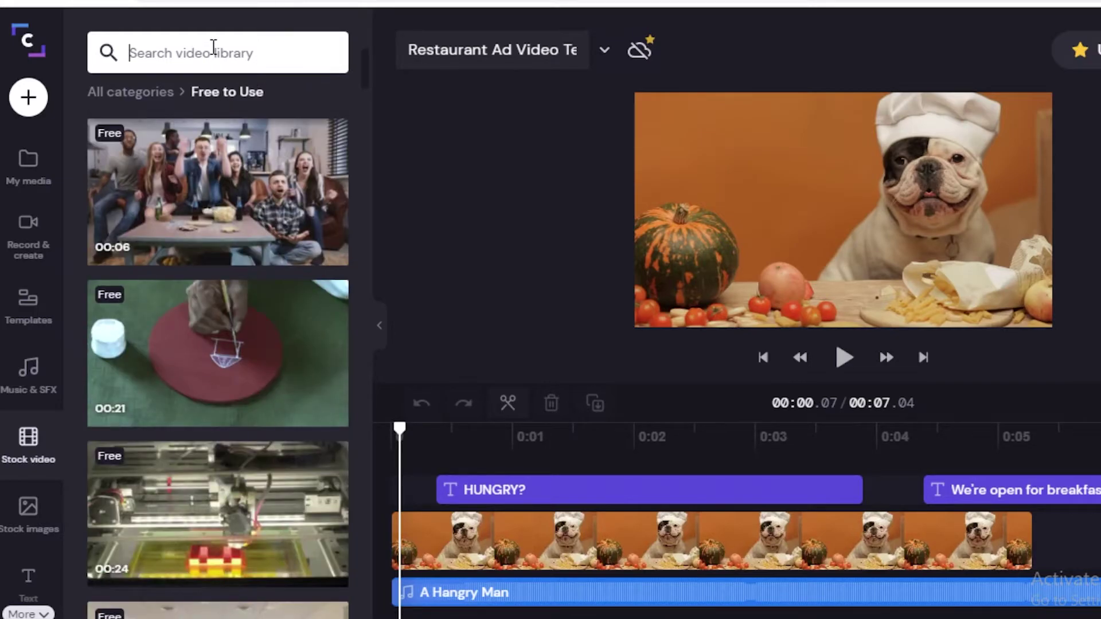
pyautogui.write('foo')
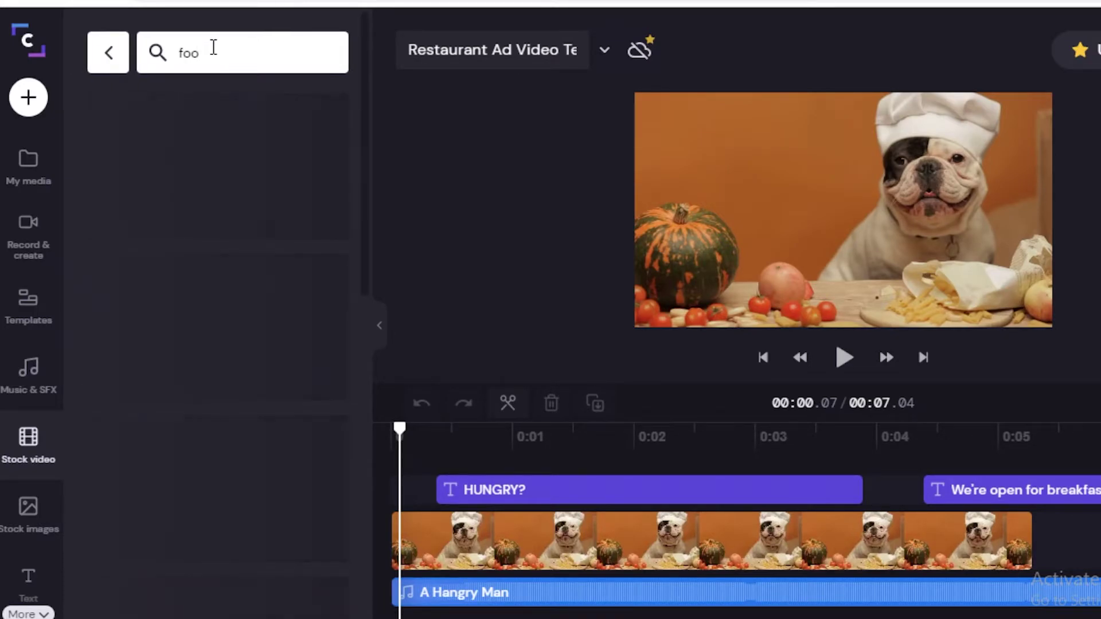
pyautogui.write('d')
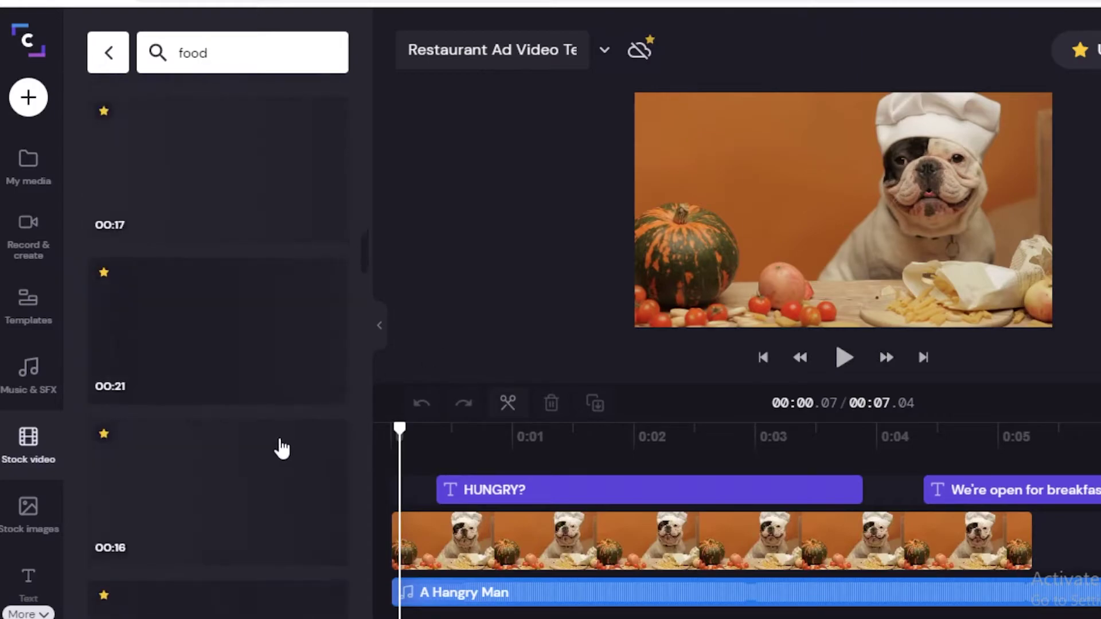
pyautogui.scroll(-10, 264, 435)
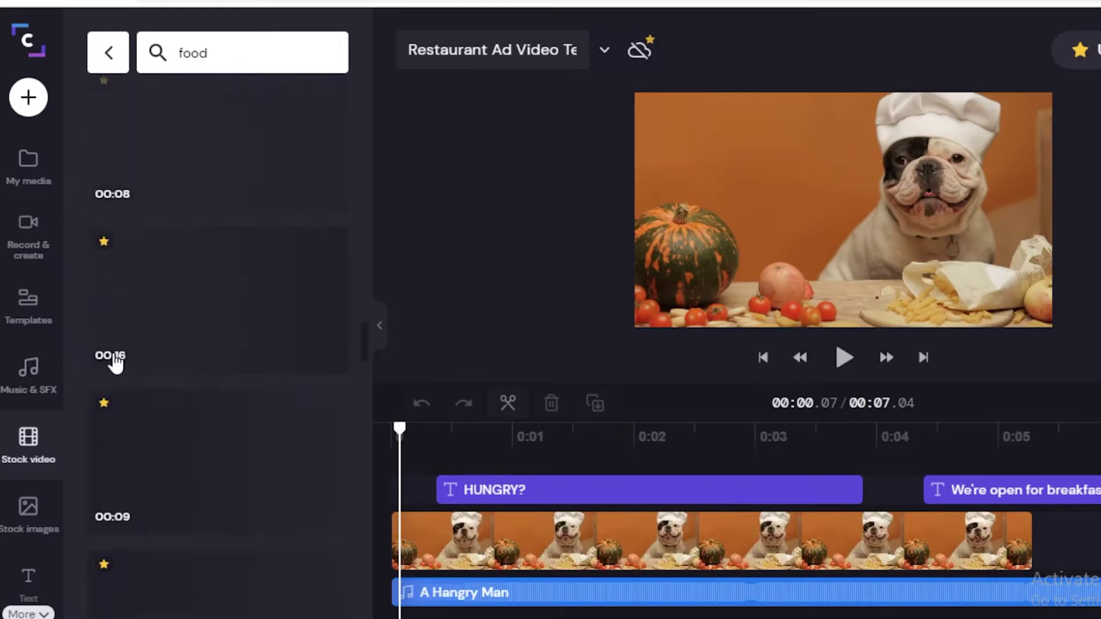
# Clear the 'food' search and browse the full Free to Use list for chicken footage
pyautogui.hotkey('ctrl', 'a')
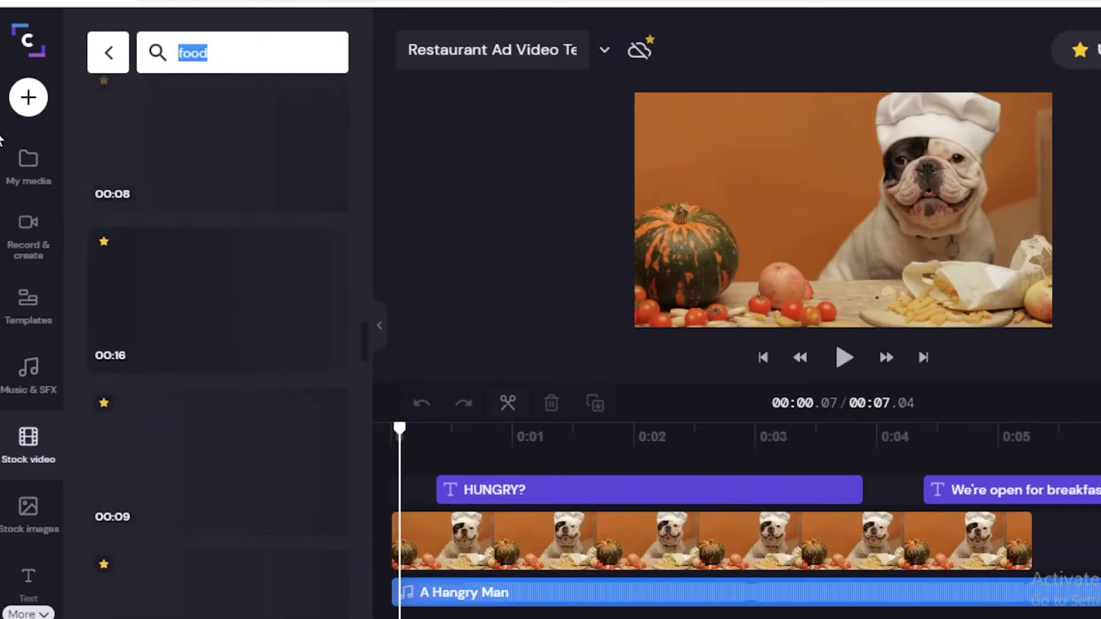
pyautogui.press('BackSpace')
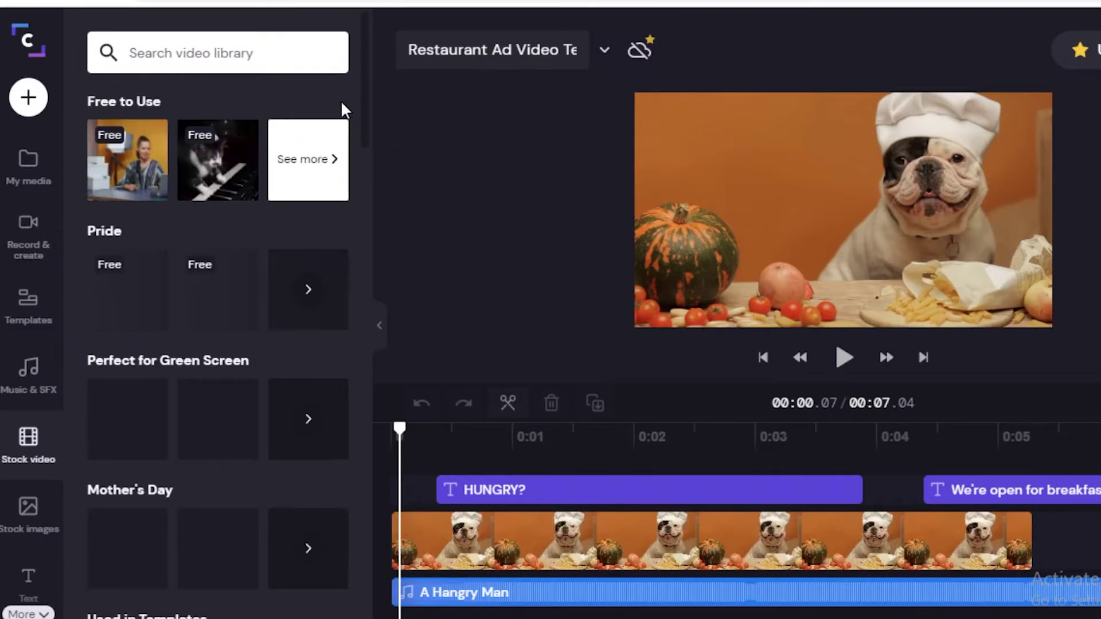
pyautogui.click(308, 155)
pyautogui.scroll(-3, 2, 613)
pyautogui.scroll(-15, 290, 356)
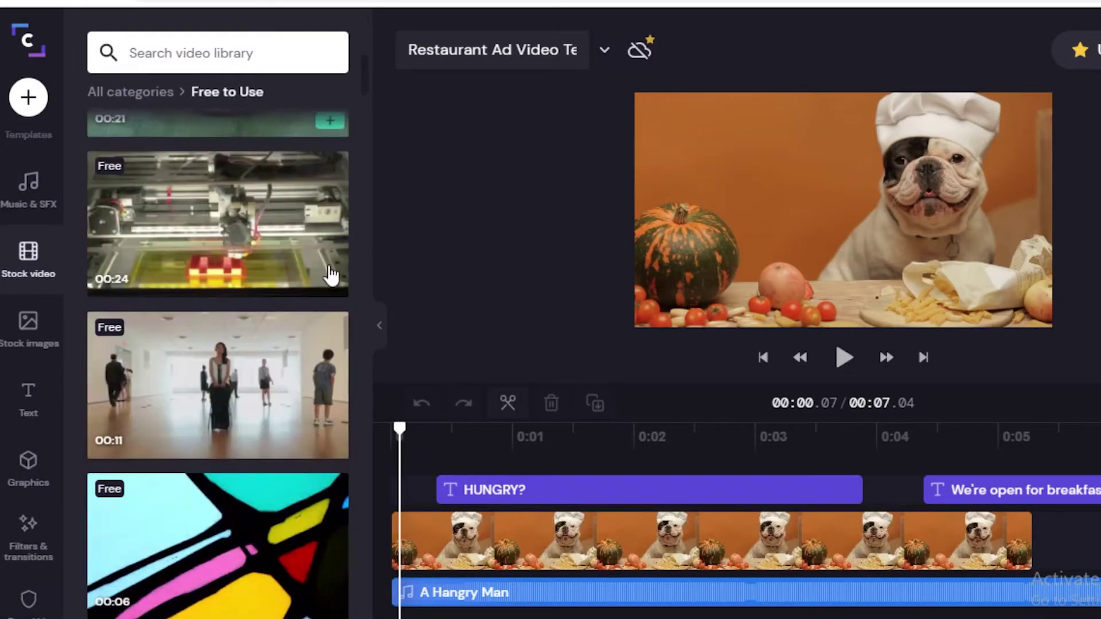
pyautogui.scroll(-5, 201, 396)
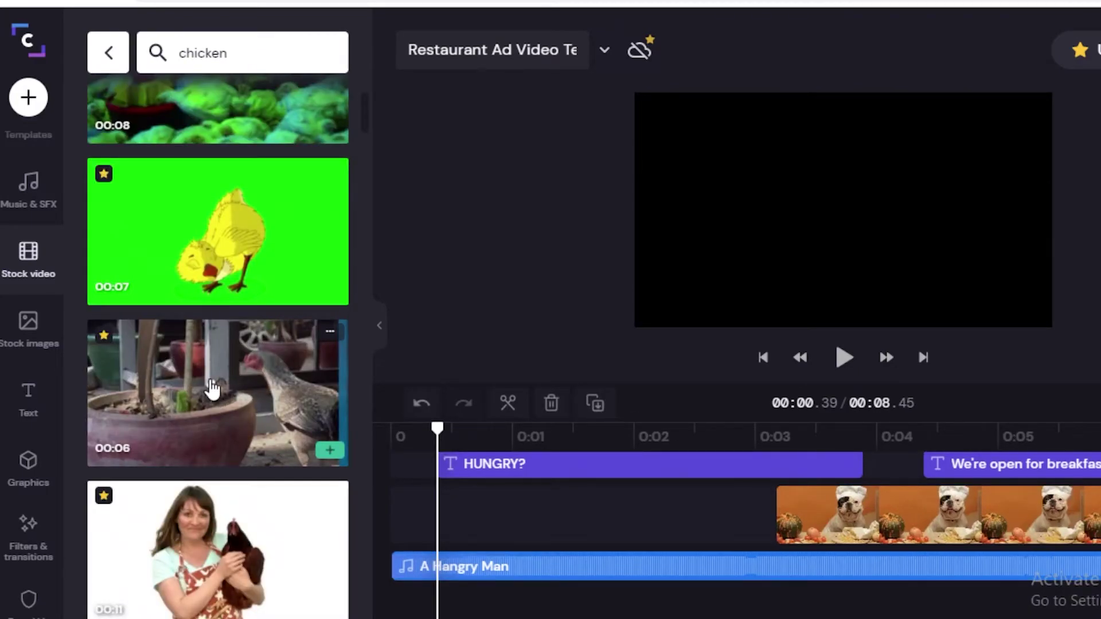
# Add the hen stock clip on a new bottom track and slide it to 0:00
pyautogui.moveTo(212, 386); pyautogui.dragTo(549, 575)
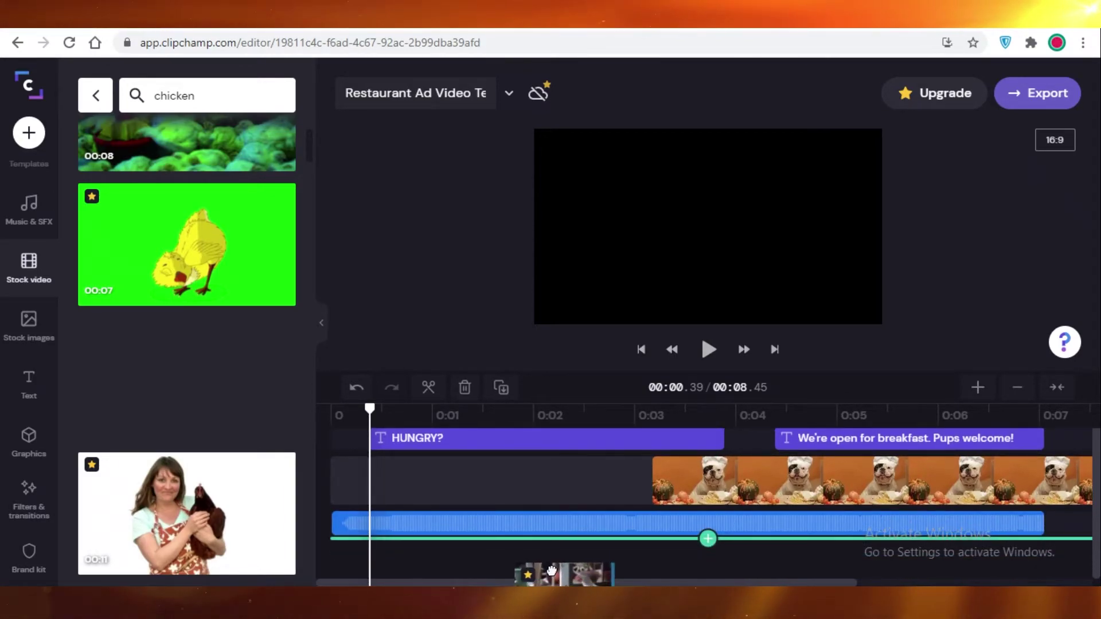
pyautogui.moveTo(552, 570)
pyautogui.mouseDown()
pyautogui.moveTo(494, 490)
pyautogui.moveTo(499, 467)
pyautogui.moveTo(469, 467)
pyautogui.moveTo(739, 551)
pyautogui.moveTo(765, 553)
pyautogui.moveTo(782, 524)
pyautogui.mouseUp()
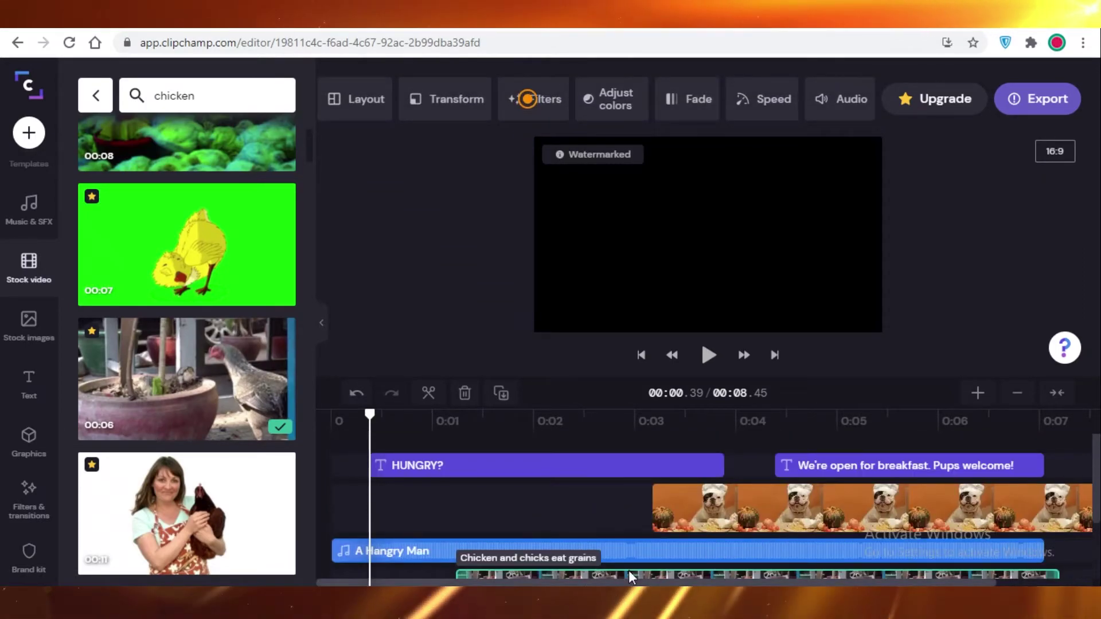
pyautogui.scroll(-2, 637, 563)
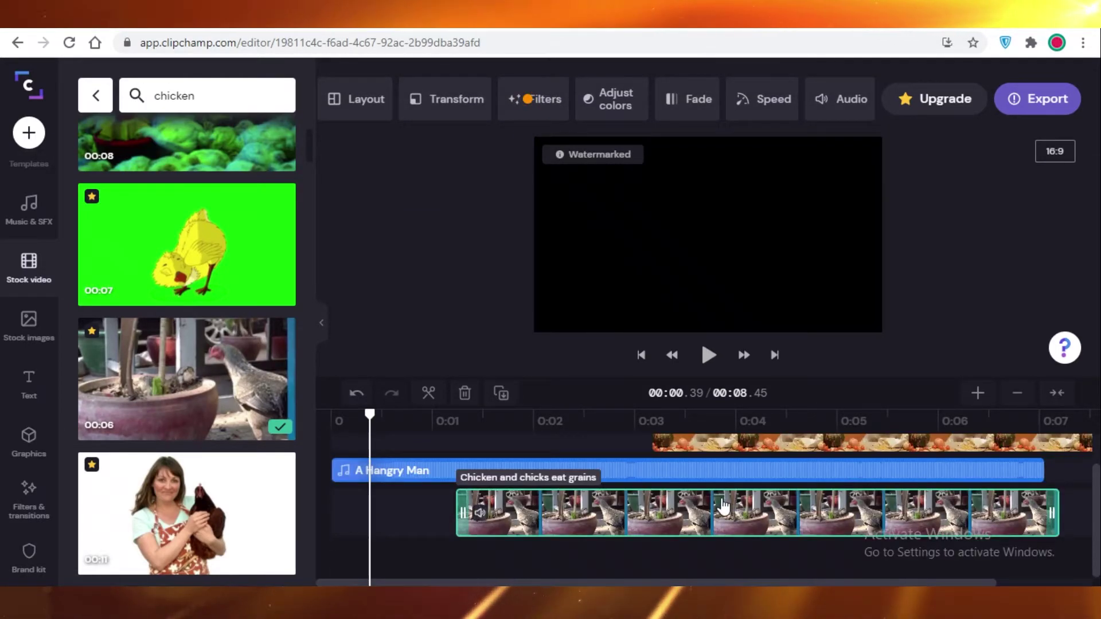
pyautogui.moveTo(722, 507); pyautogui.dragTo(585, 512)
# Delete the HUNGRY? text clip from the timeline
pyautogui.click(447, 462)
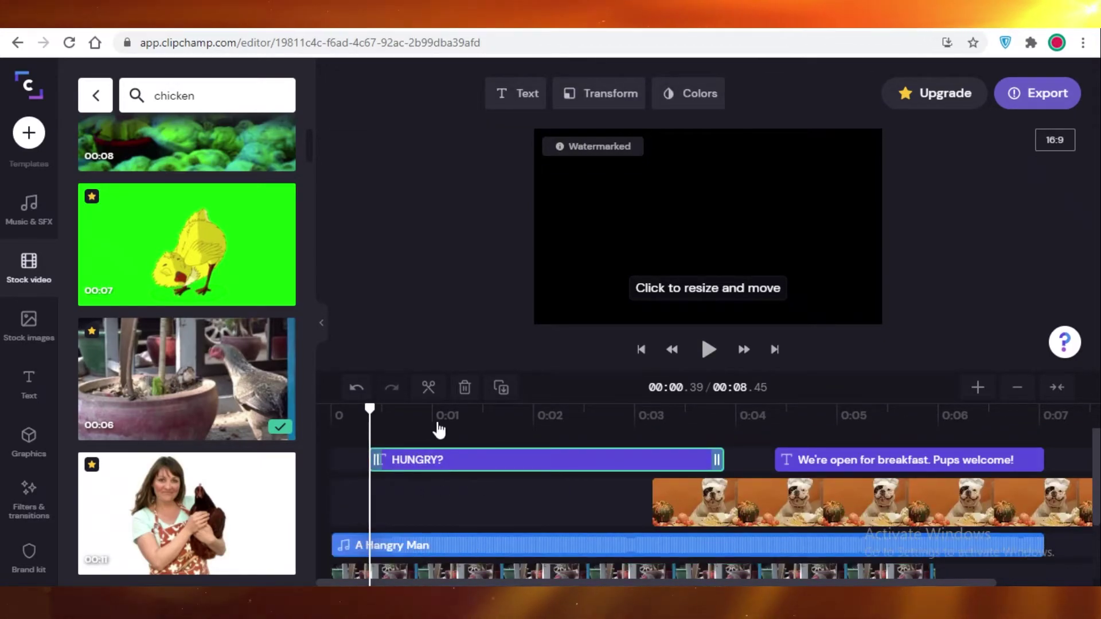
pyautogui.moveTo(439, 462); pyautogui.dragTo(401, 460)
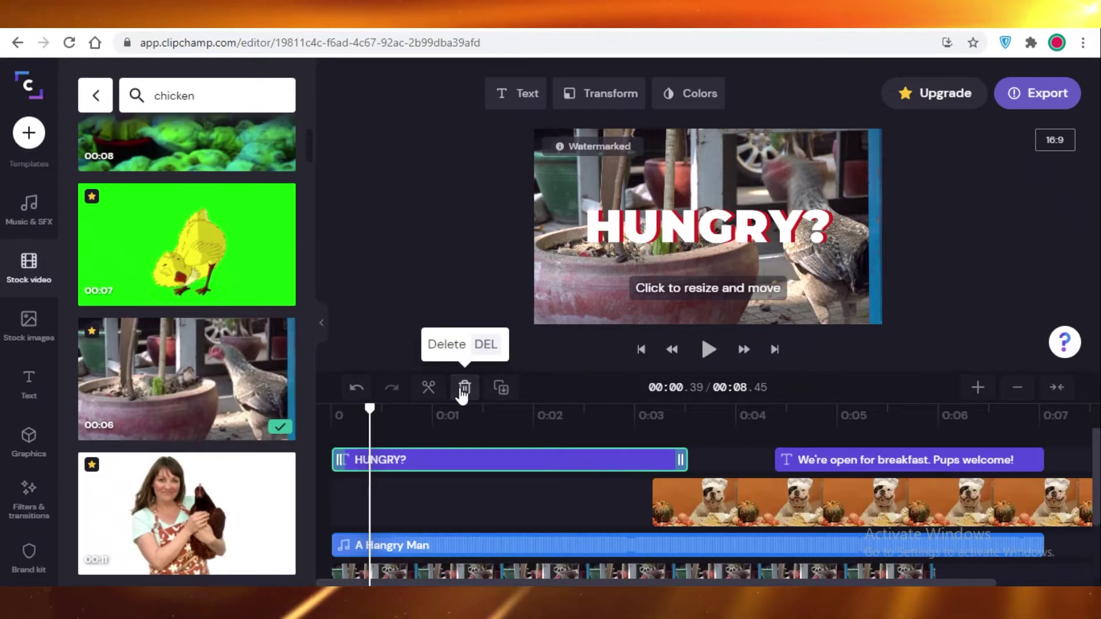
pyautogui.click(464, 389)
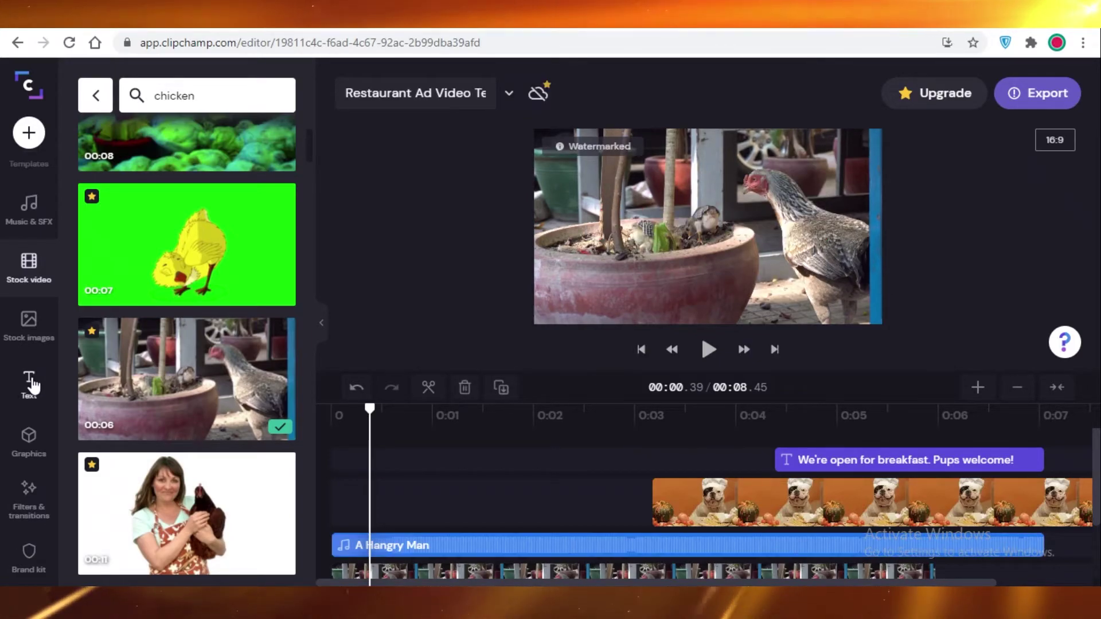
# Drop the Double Lines text template at the start of the timeline
pyautogui.click(32, 385)
pyautogui.scroll(-2, 187, 360)
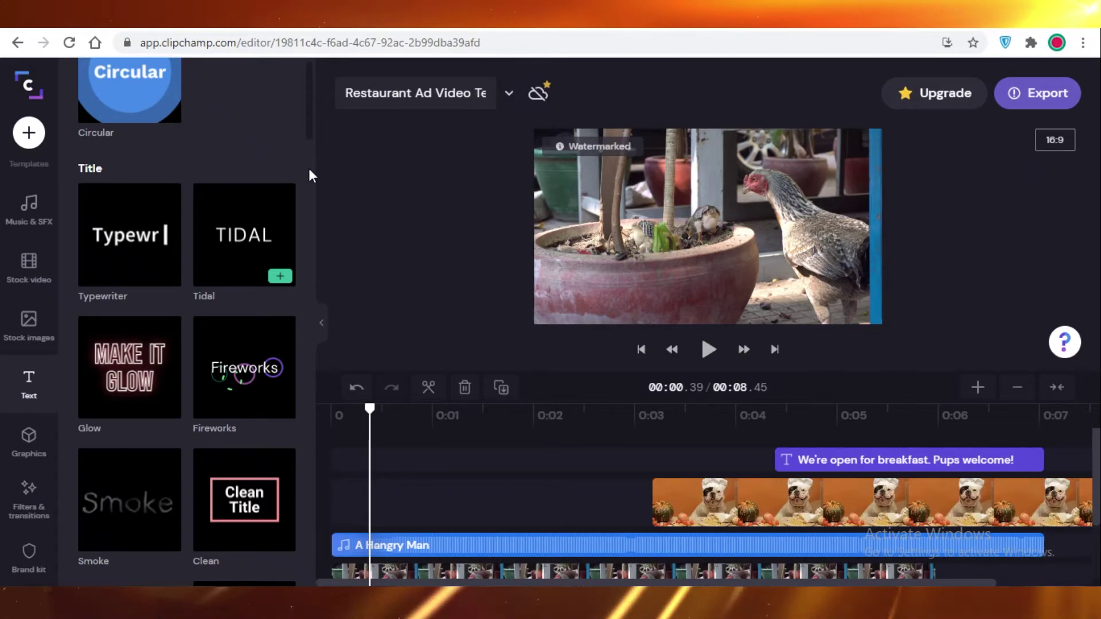
pyautogui.scroll(-8, 270, 290)
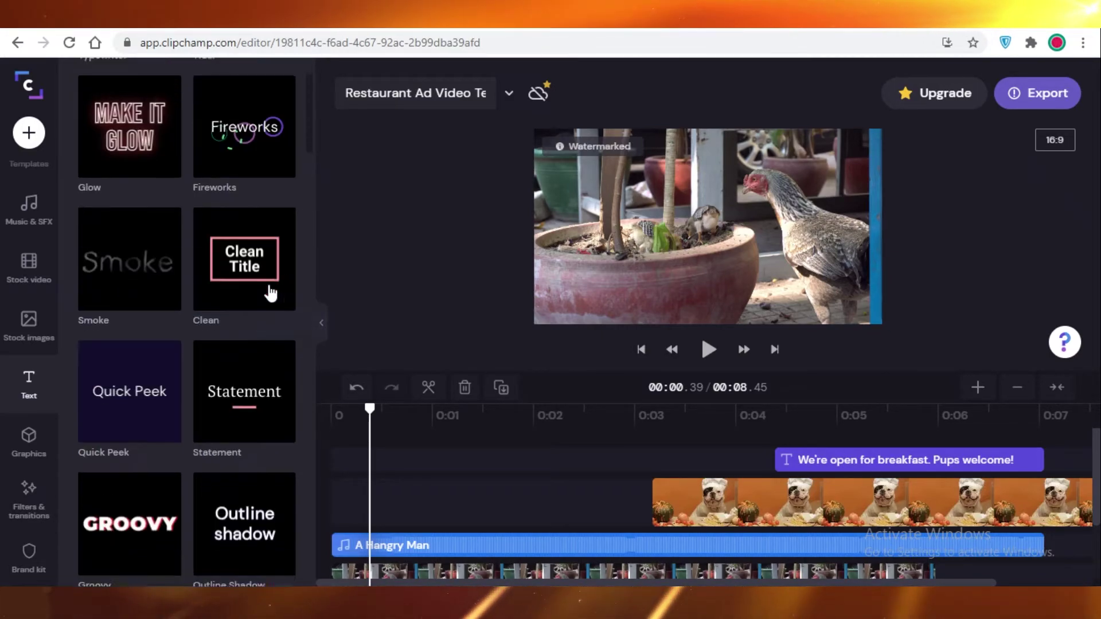
pyautogui.scroll(-2, 192, 352)
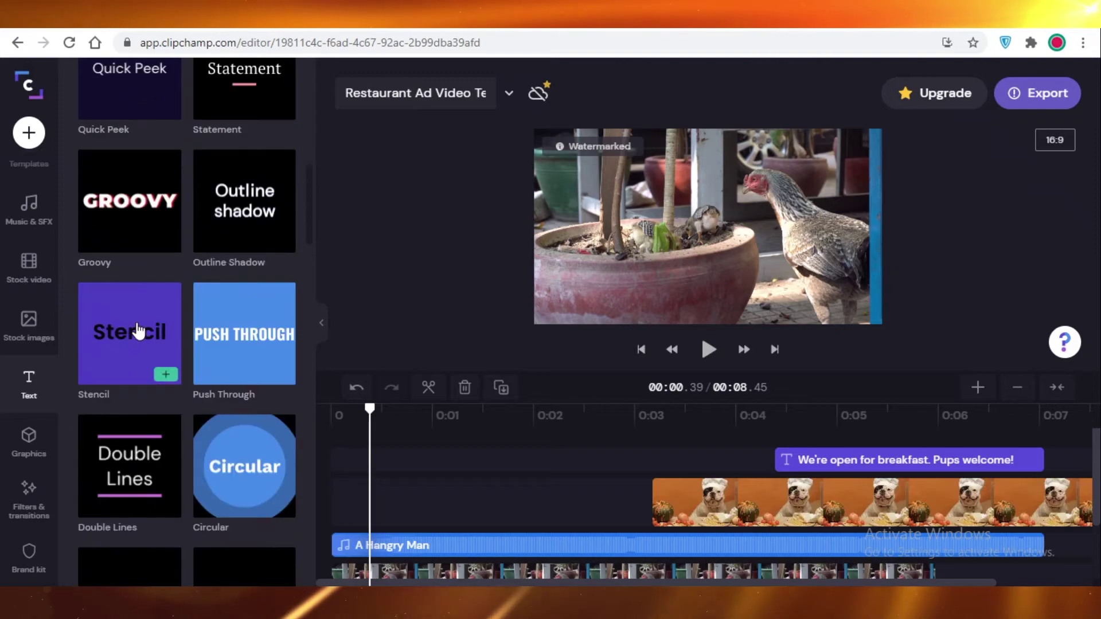
pyautogui.scroll(-2, 204, 369)
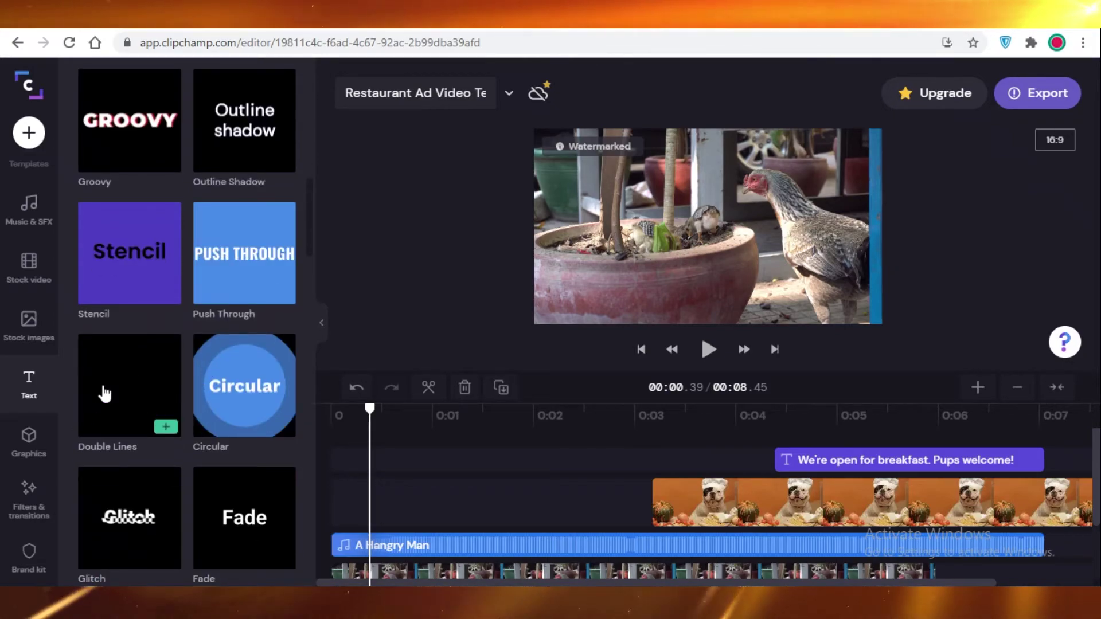
pyautogui.moveTo(144, 403)
pyautogui.mouseDown()
pyautogui.moveTo(418, 481)
pyautogui.moveTo(424, 459)
pyautogui.moveTo(403, 463)
pyautogui.mouseUp()
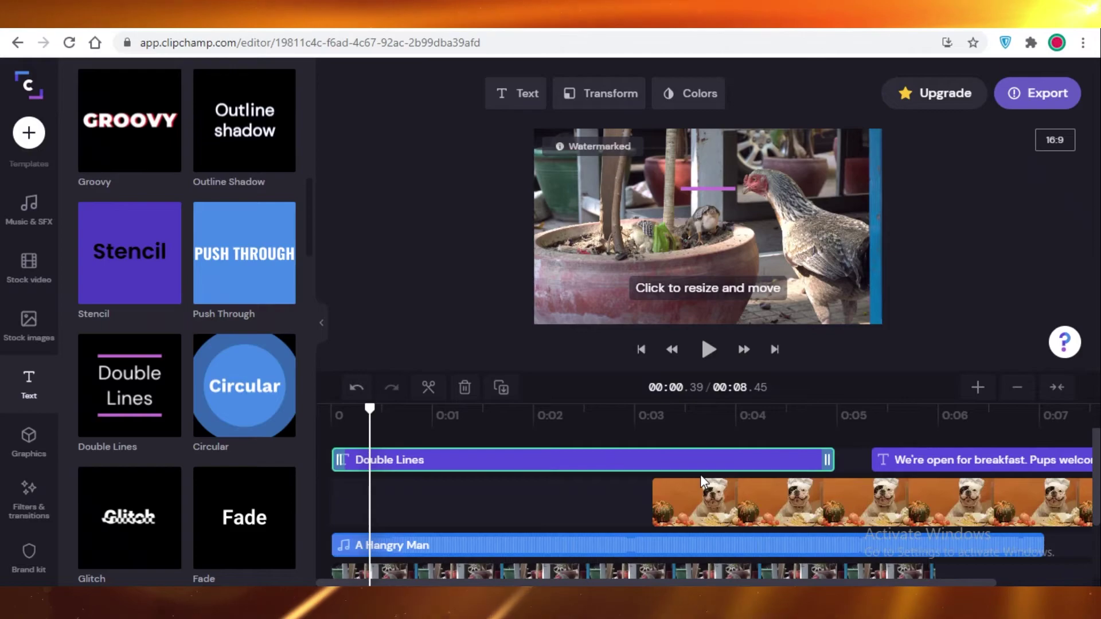
# Trim the Double Lines title to end around 3.5 seconds and return the playhead to 0:00
pyautogui.moveTo(815, 460); pyautogui.dragTo(691, 460)
pyautogui.moveTo(503, 457)
pyautogui.mouseDown()
pyautogui.moveTo(522, 457)
pyautogui.moveTo(499, 459)
pyautogui.mouseUp()
pyautogui.click(566, 410)
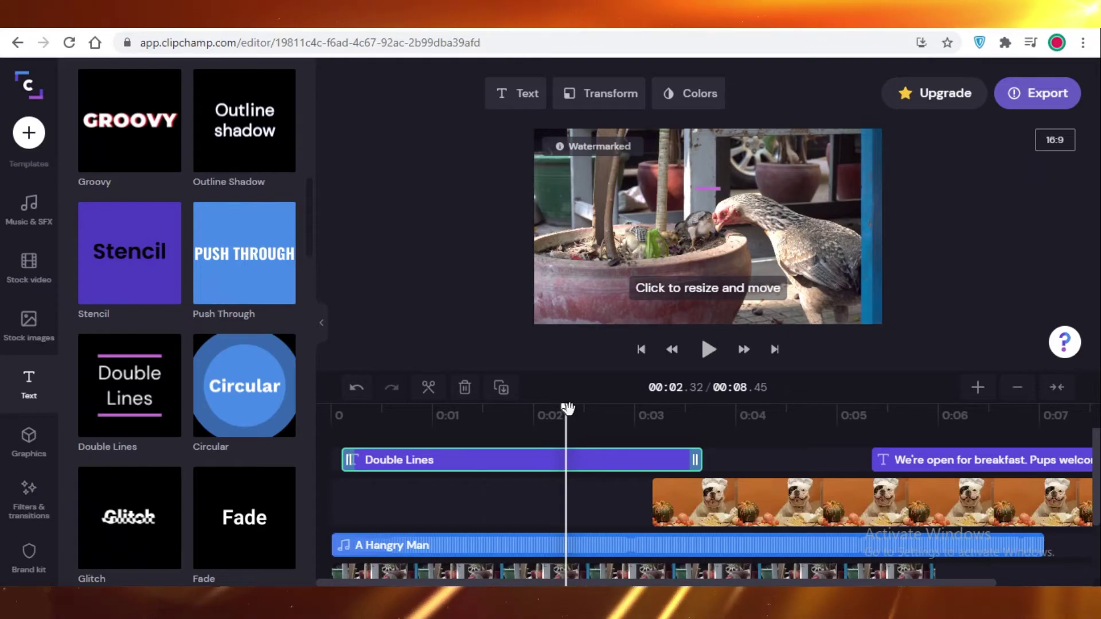
pyautogui.moveTo(561, 409); pyautogui.dragTo(341, 416)
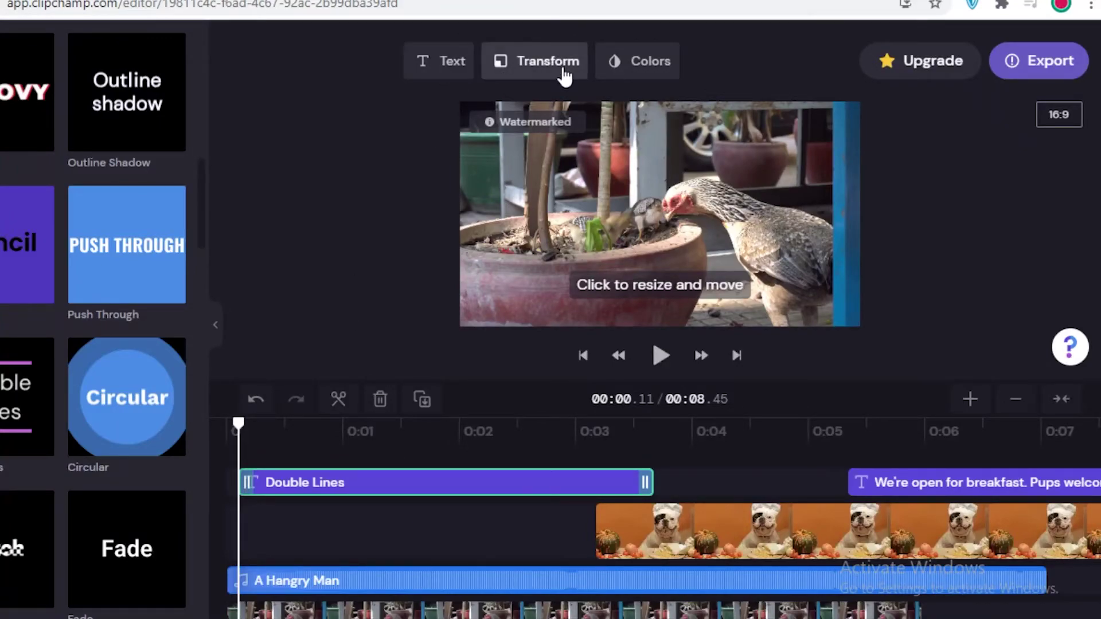
# Change the title text to 'FARM TO TABLE' in the Arimo font
pyautogui.click(458, 67)
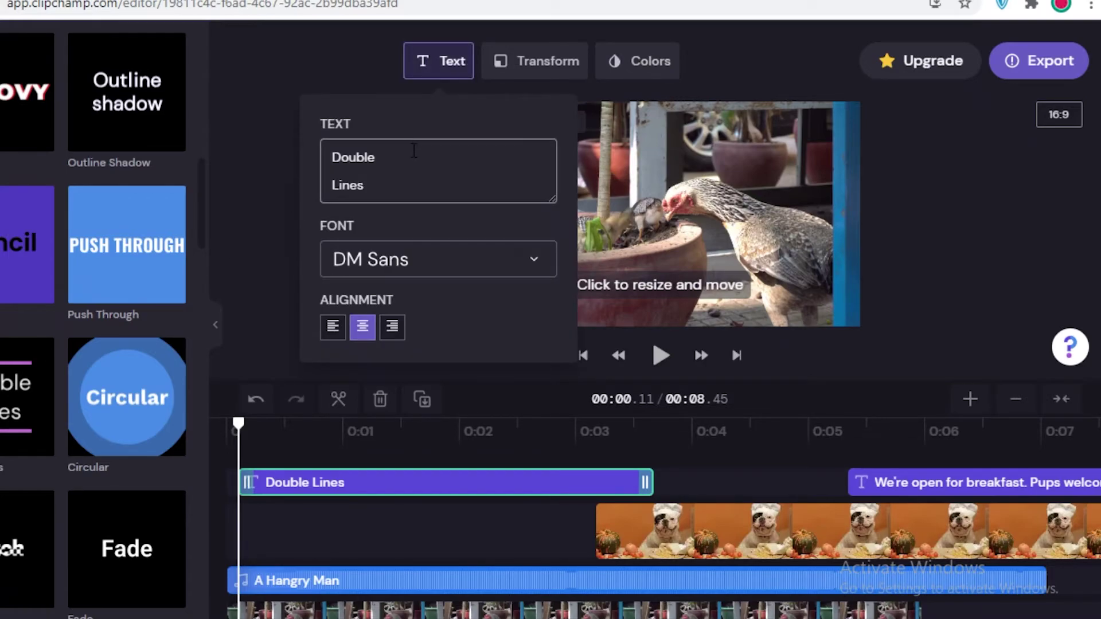
pyautogui.press('BackSpace')
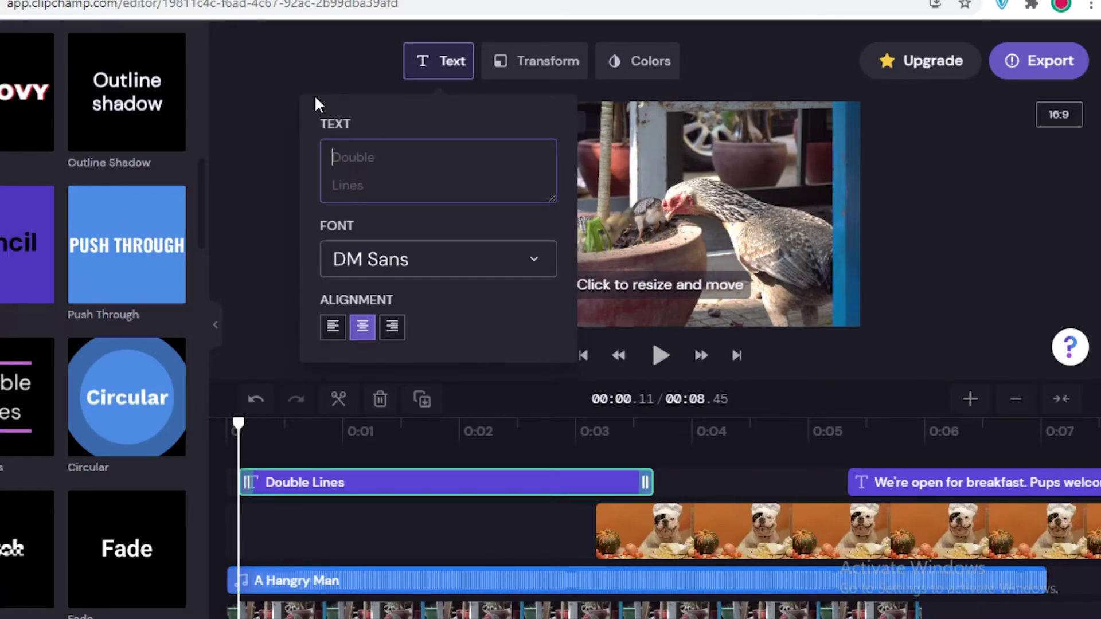
pyautogui.write('FARM TO TABLE')
pyautogui.click(509, 262)
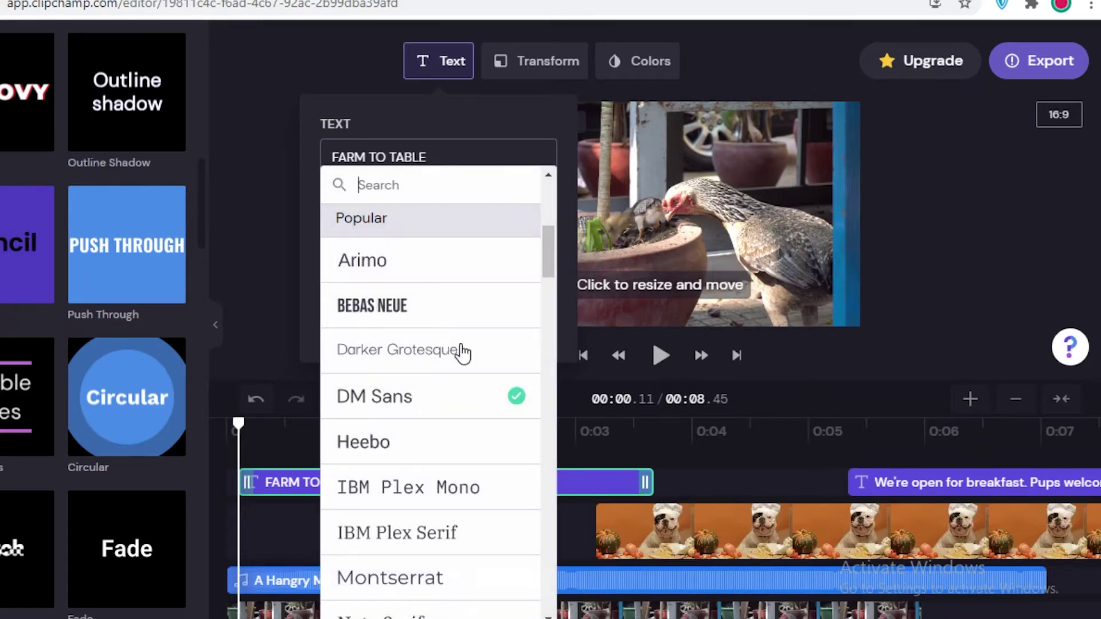
pyautogui.click(429, 271)
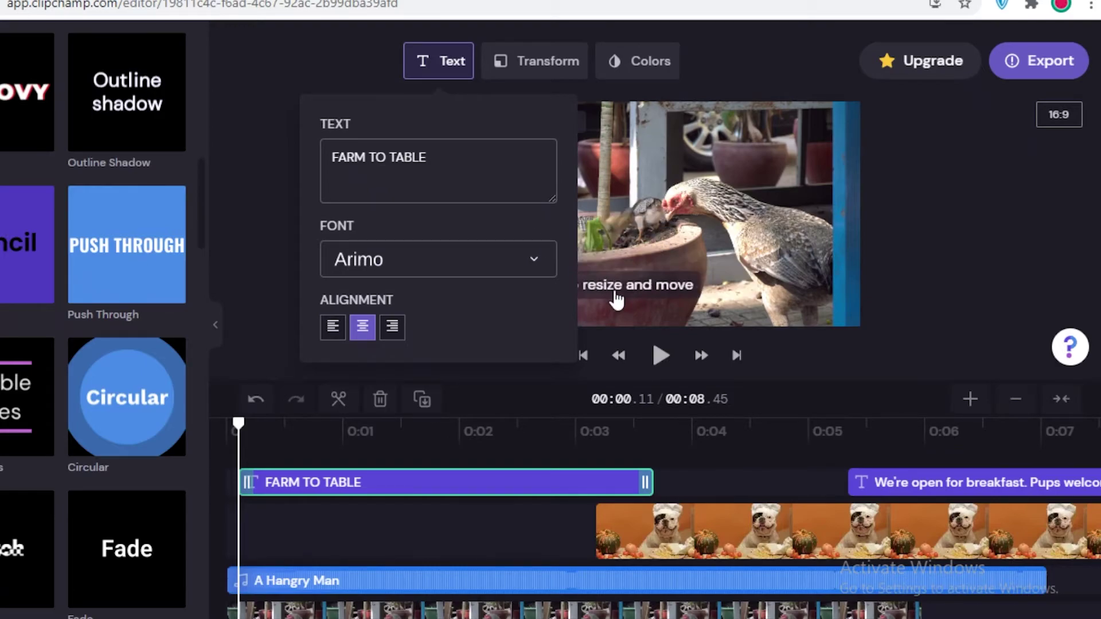
pyautogui.click(668, 194)
# Set the title's text color and line color to black (#000000)
pyautogui.click(634, 60)
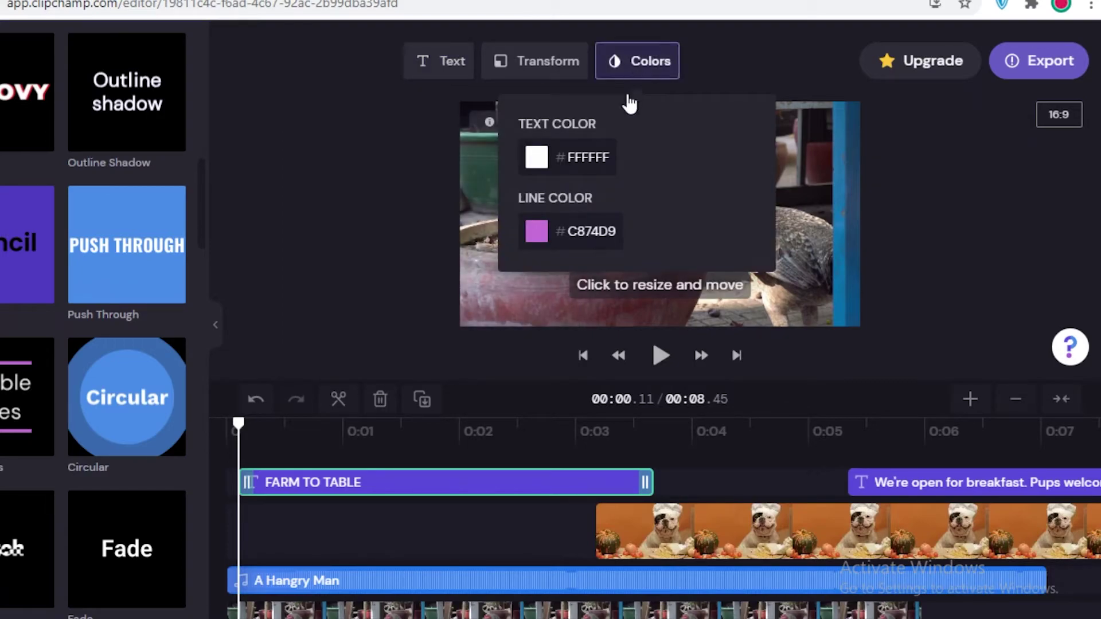
pyautogui.click(537, 156)
pyautogui.click(742, 394)
pyautogui.click(681, 126)
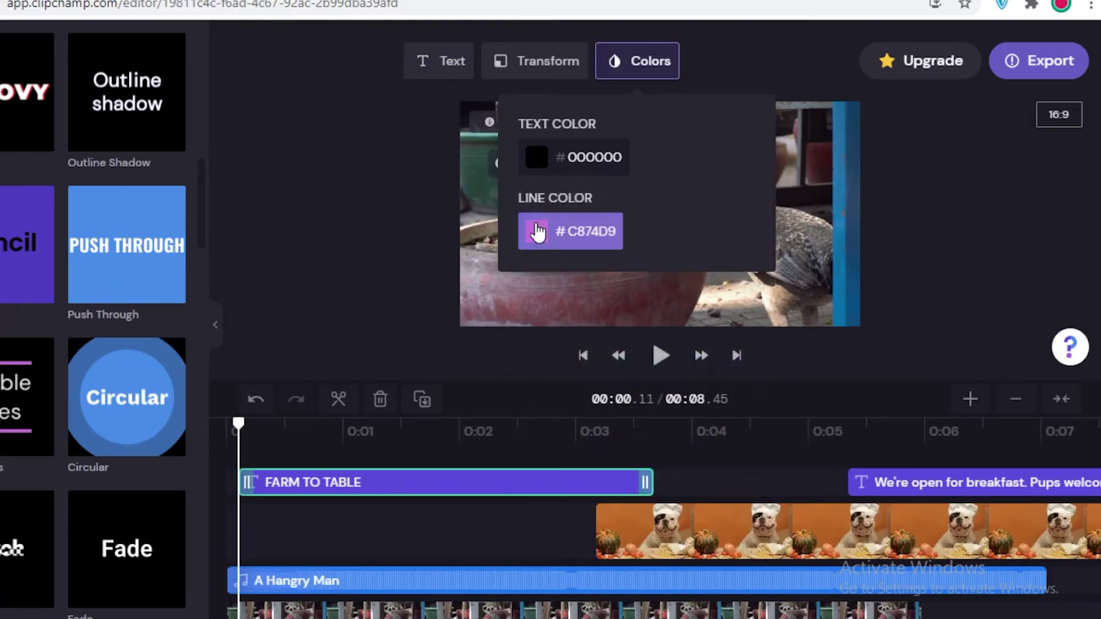
pyautogui.click(538, 232)
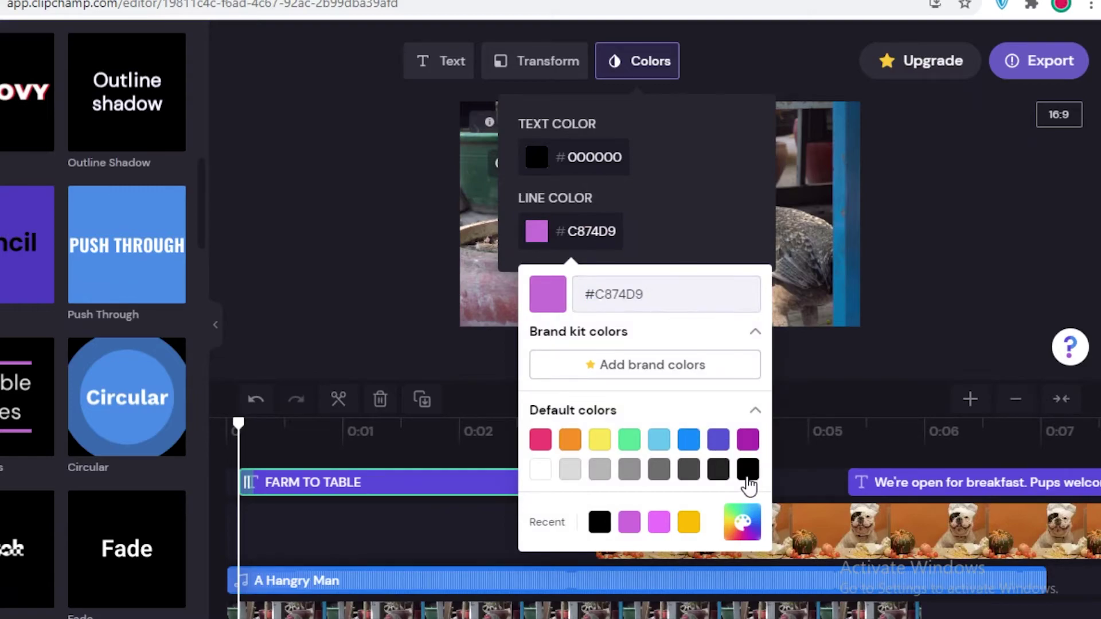
pyautogui.click(747, 479)
pyautogui.click(438, 431)
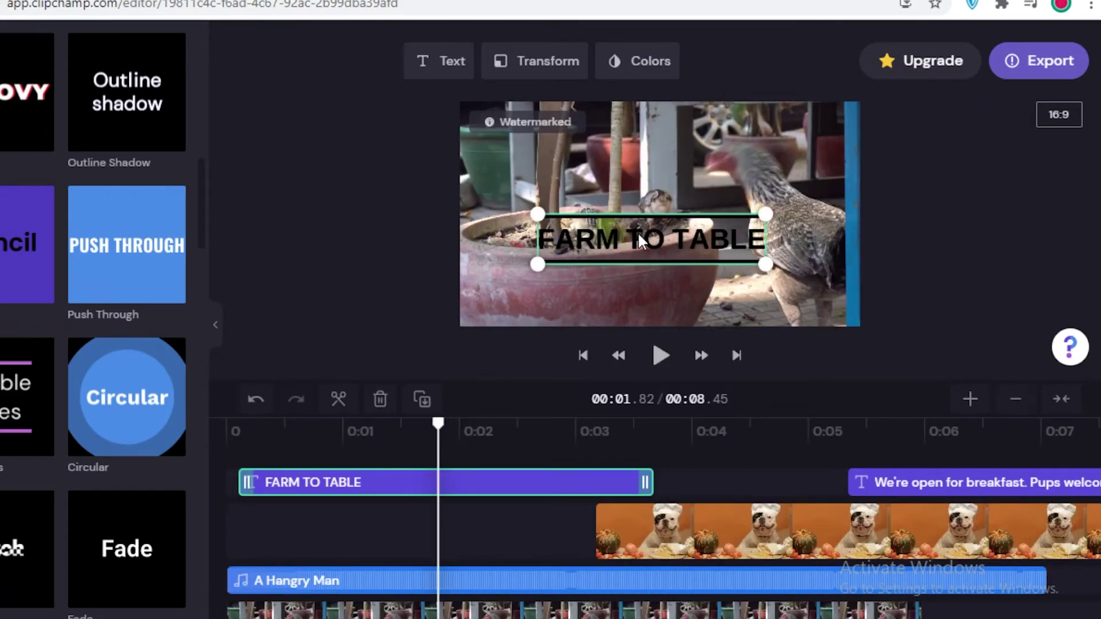
pyautogui.moveTo(640, 240); pyautogui.dragTo(650, 211)
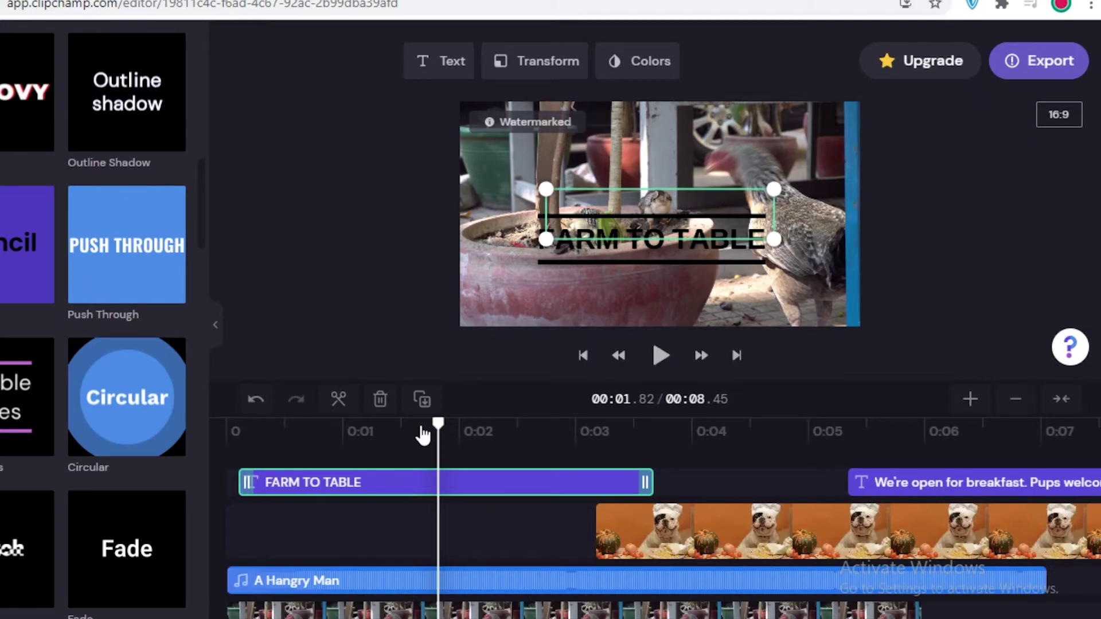
pyautogui.moveTo(423, 434); pyautogui.dragTo(365, 427)
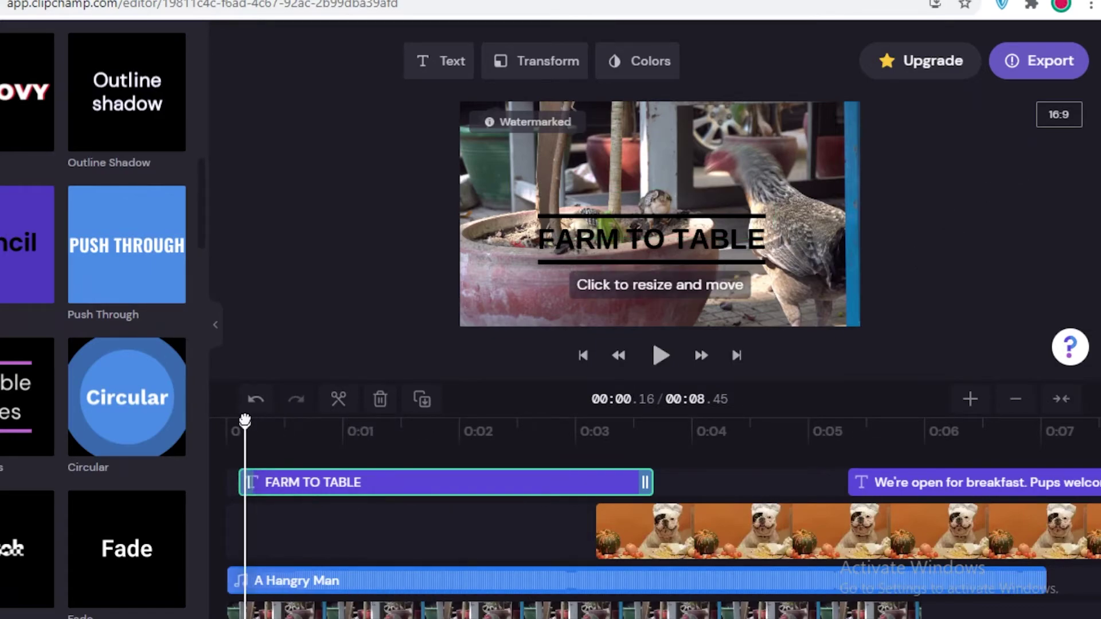
pyautogui.click(518, 349)
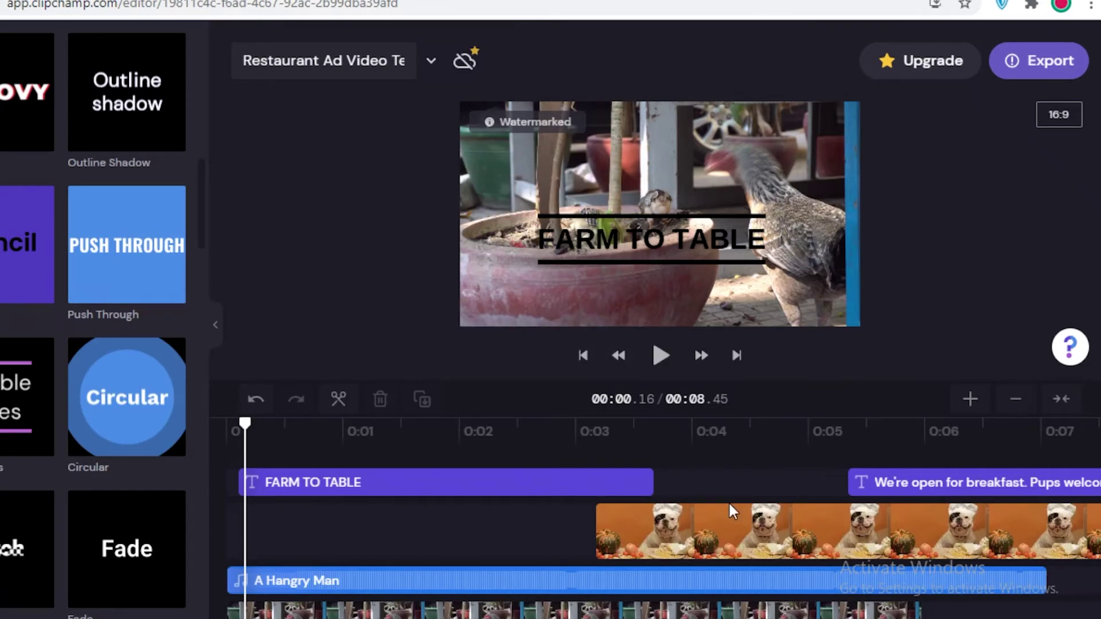
# Drag the chicken clip's right edge to about 0:03, making the project 8.01 seconds long
pyautogui.scroll(-2, 733, 510)
pyautogui.click(826, 549)
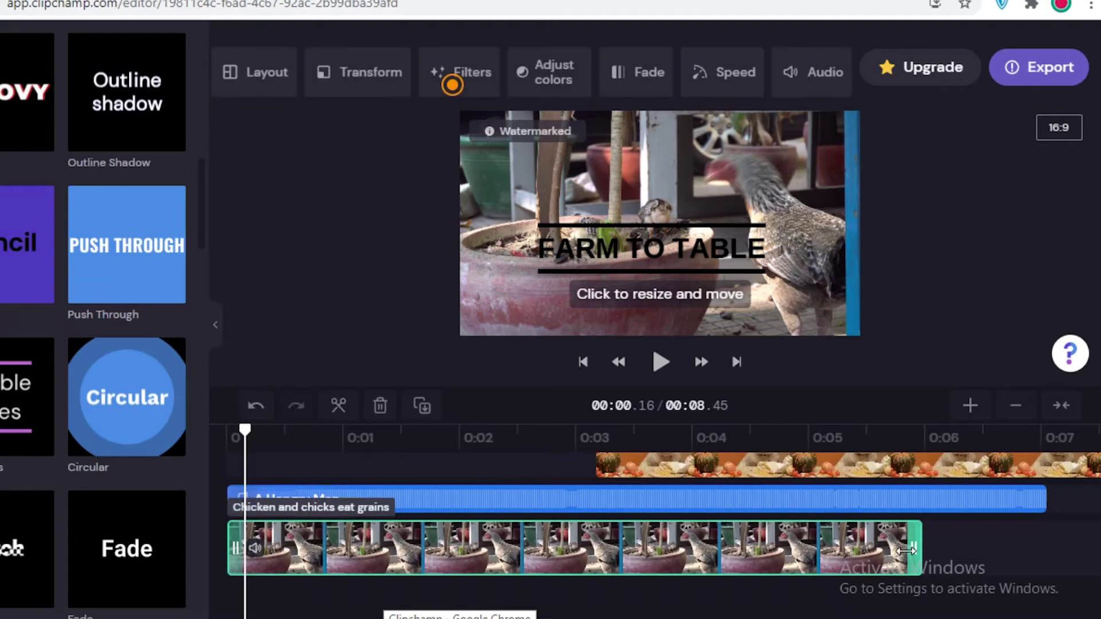
pyautogui.moveTo(644, 538); pyautogui.dragTo(590, 542)
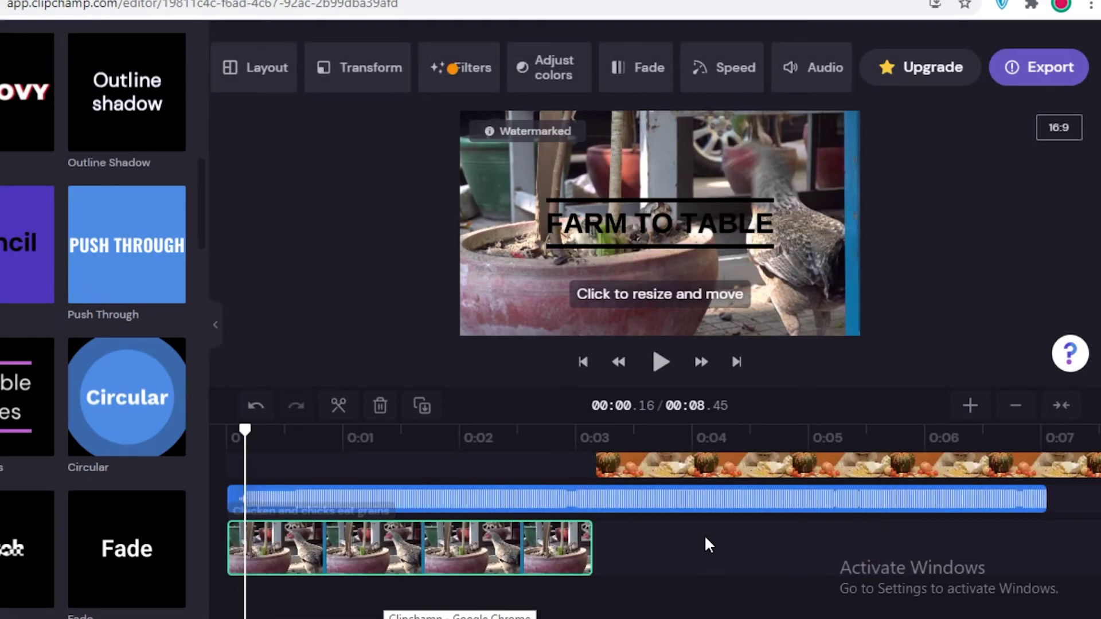
pyautogui.click(705, 534)
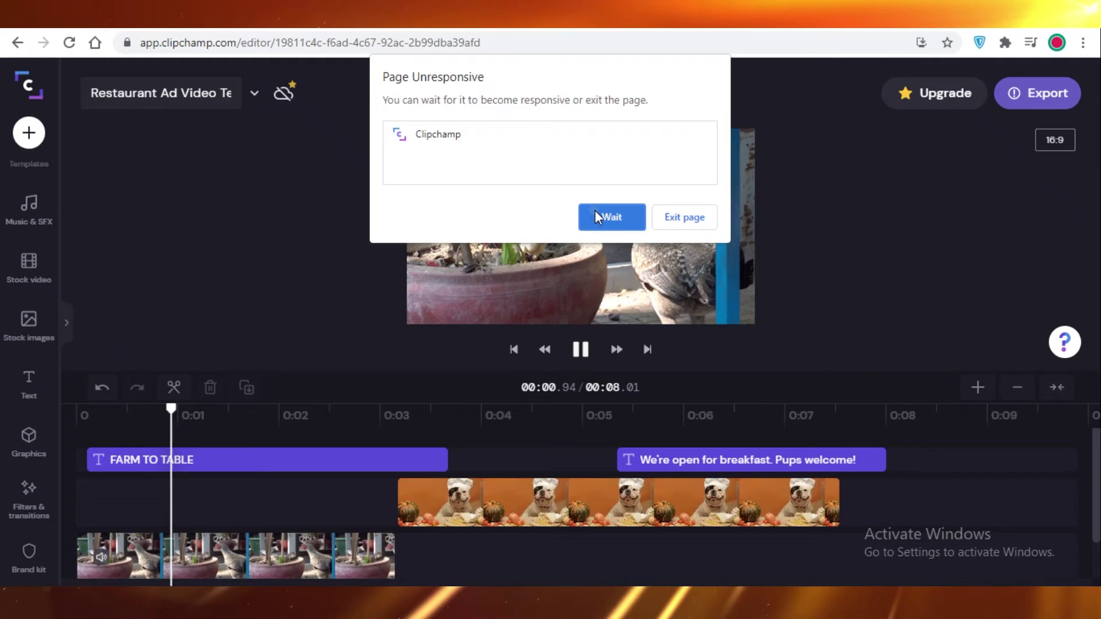
# Choose Wait on Chrome's Page Unresponsive warning, then pause playback with Space
pyautogui.click(597, 215)
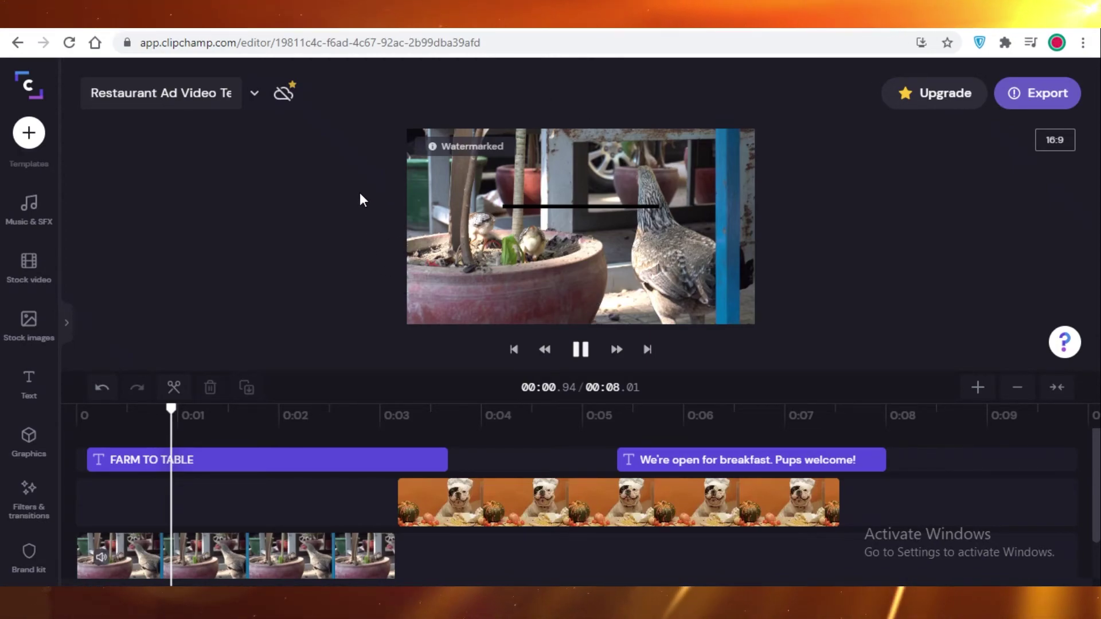
pyautogui.press('space')
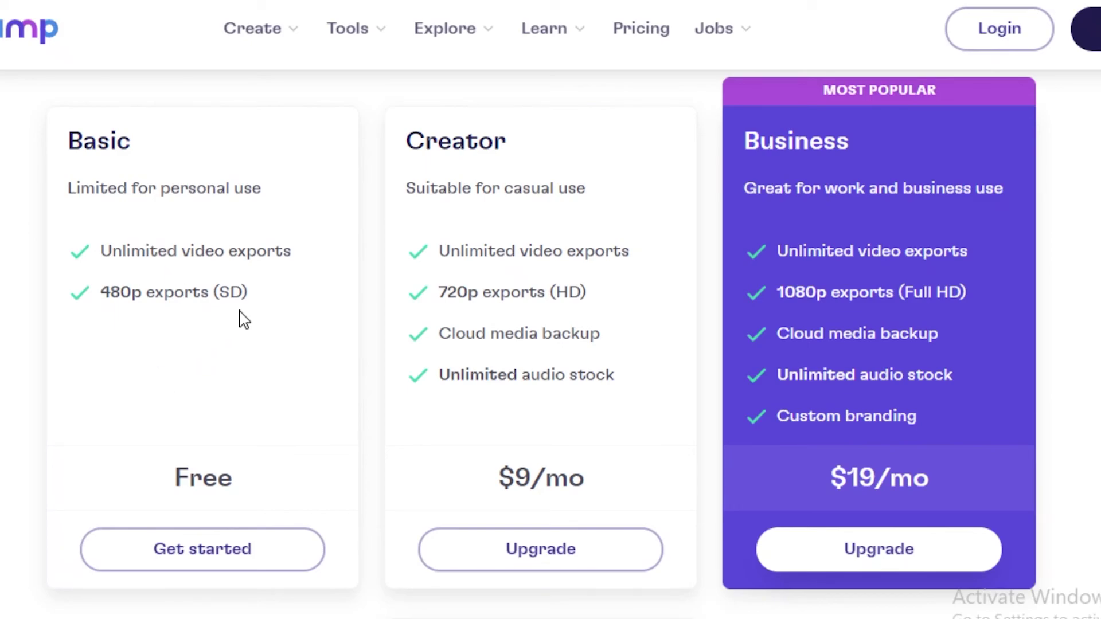
# Review the Basic, Creator $9/mo and Business $19/mo plan cards, highlighting the Creator price
pyautogui.scroll(2, 519, 367)
pyautogui.scroll(3, 505, 388)
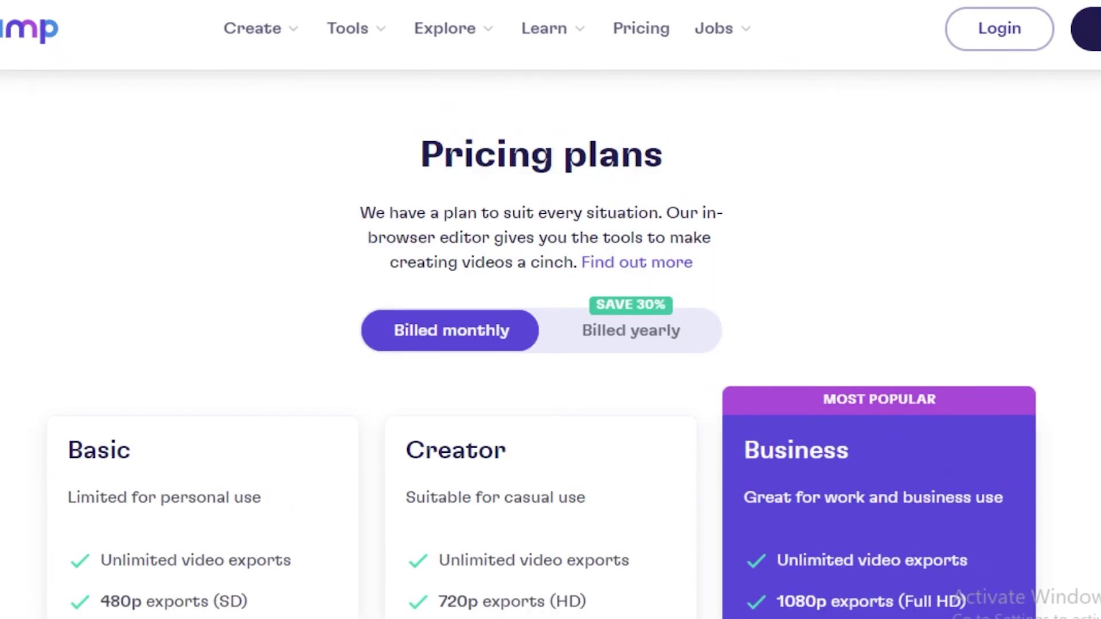
pyautogui.scroll(-6, 512, 486)
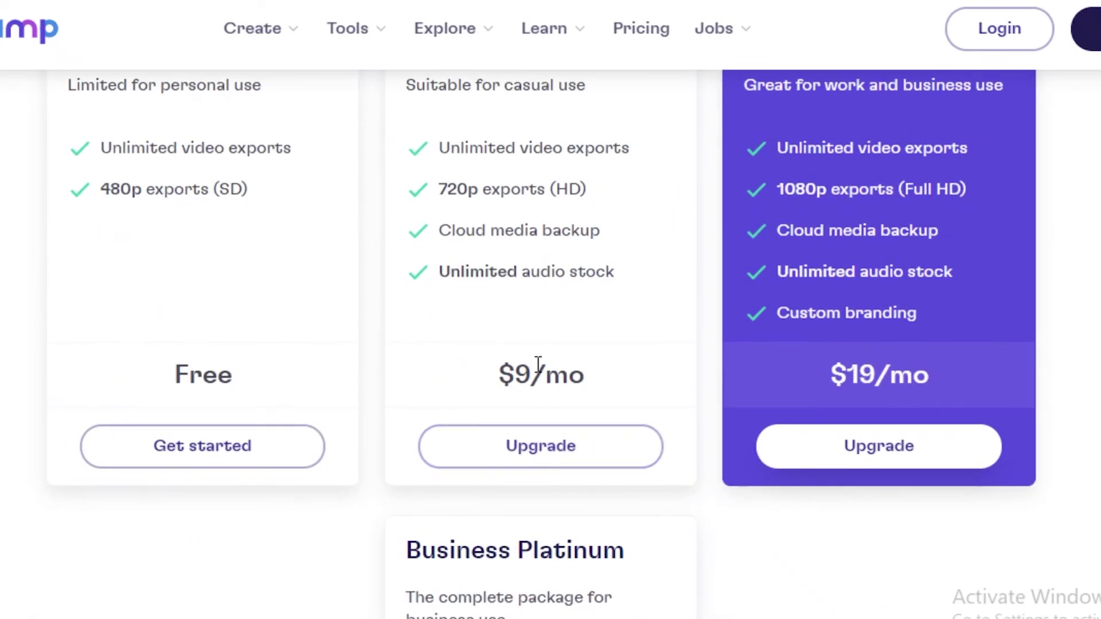
pyautogui.scroll(2, 551, 369)
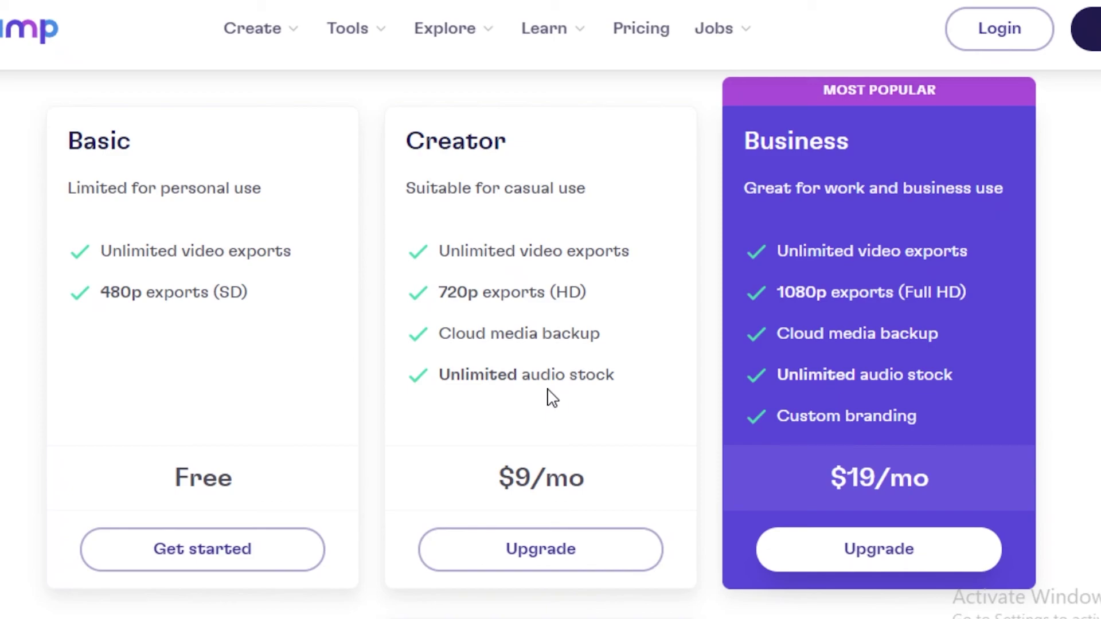
pyautogui.moveTo(500, 476); pyautogui.dragTo(560, 477)
pyautogui.click(545, 459)
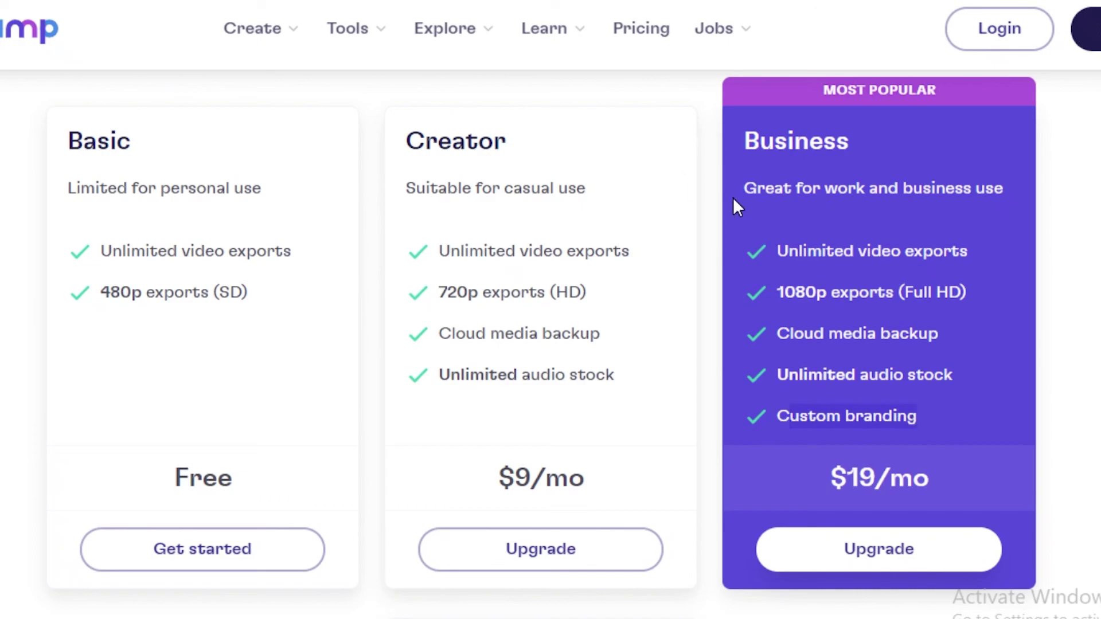
pyautogui.scroll(3, 745, 236)
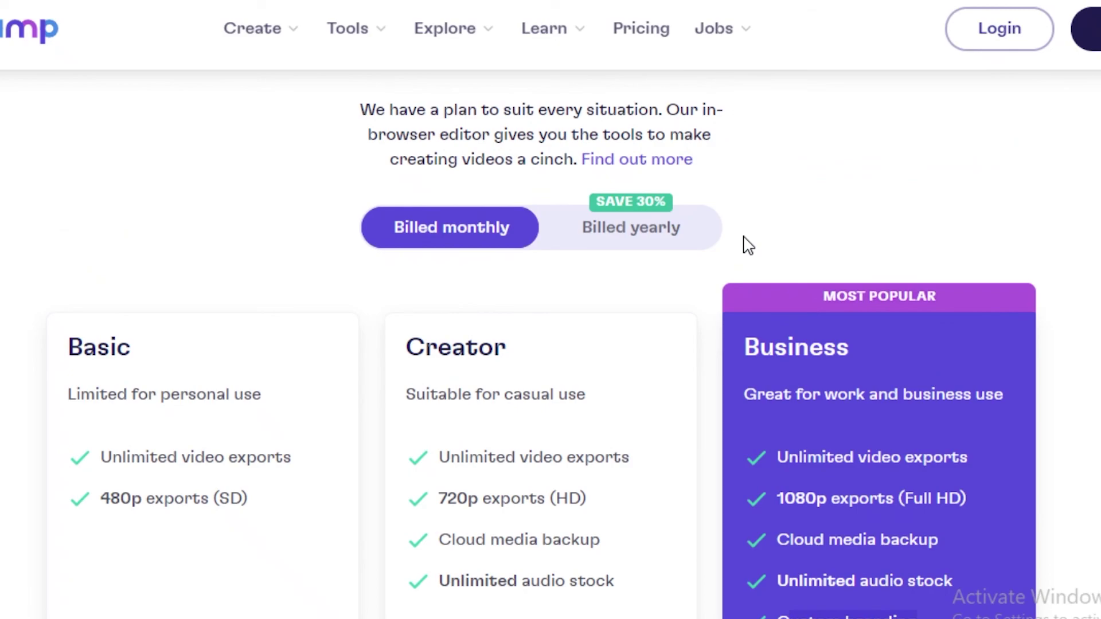